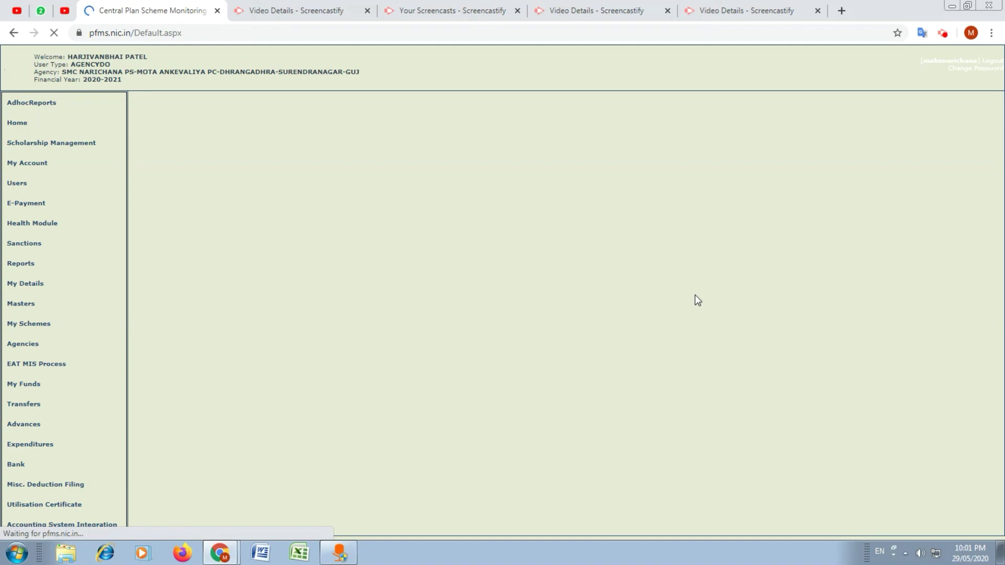
{"action": "key", "text": "ctrl+plus"}
{"action": "key", "text": "ctrl+plus"}
{"action": "key", "text": "ctrl+plus"}
{"action": "key", "text": "ctrl+plus"}
{"action": "key", "text": "ctrl+plus"}
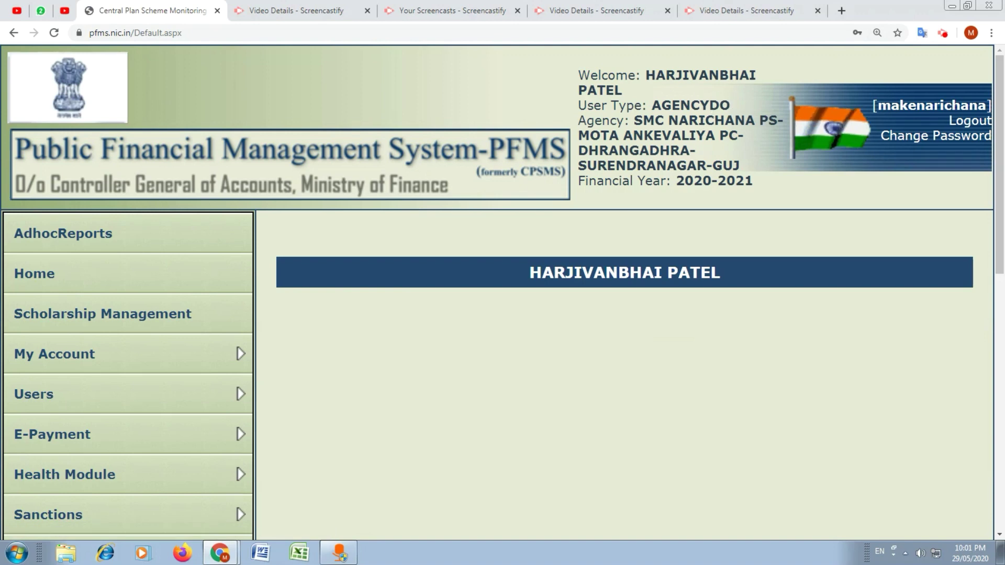
{"action": "key", "text": "ctrl+minus"}
{"action": "key", "text": "ctrl+minus"}
{"action": "key", "text": "ctrl+minus"}
{"action": "key", "text": "ctrl+minus"}
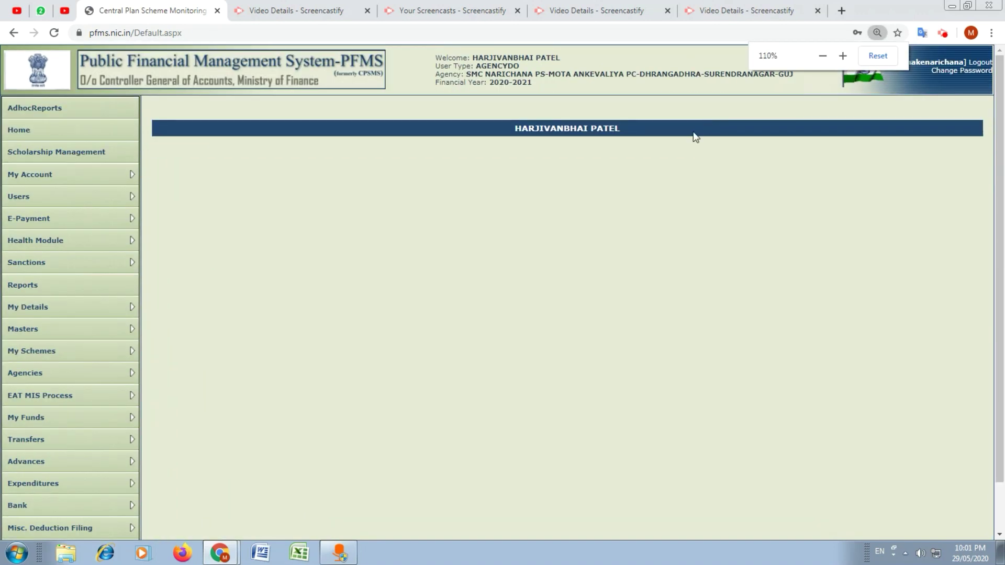
Step: Open the form for adding a new income from other sources entry among the agency's funds
{"action": "scroll", "coordinate": [612, 181], "scroll_direction": "down", "scroll_amount": 1}
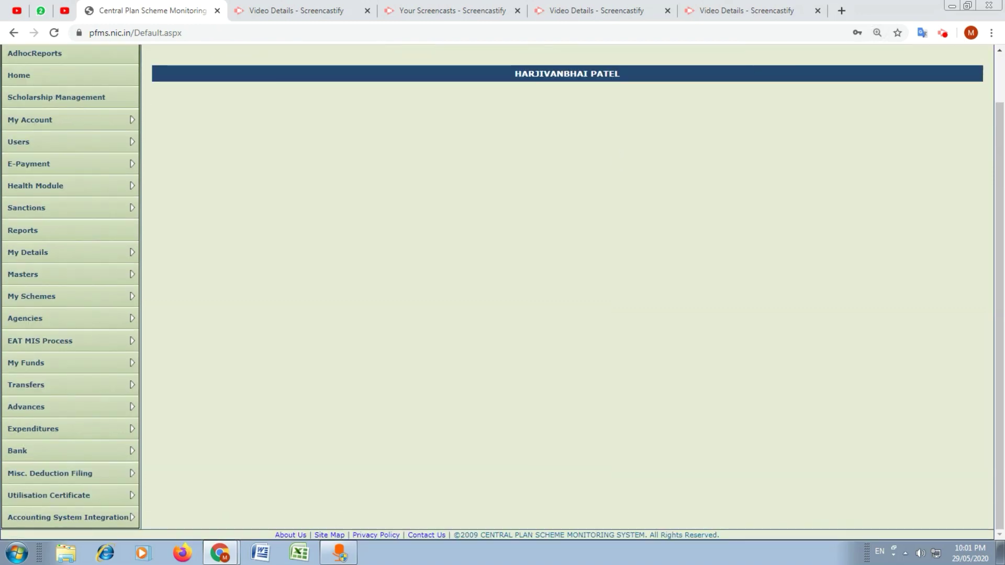
{"action": "mouse_move", "coordinate": [72, 373]}
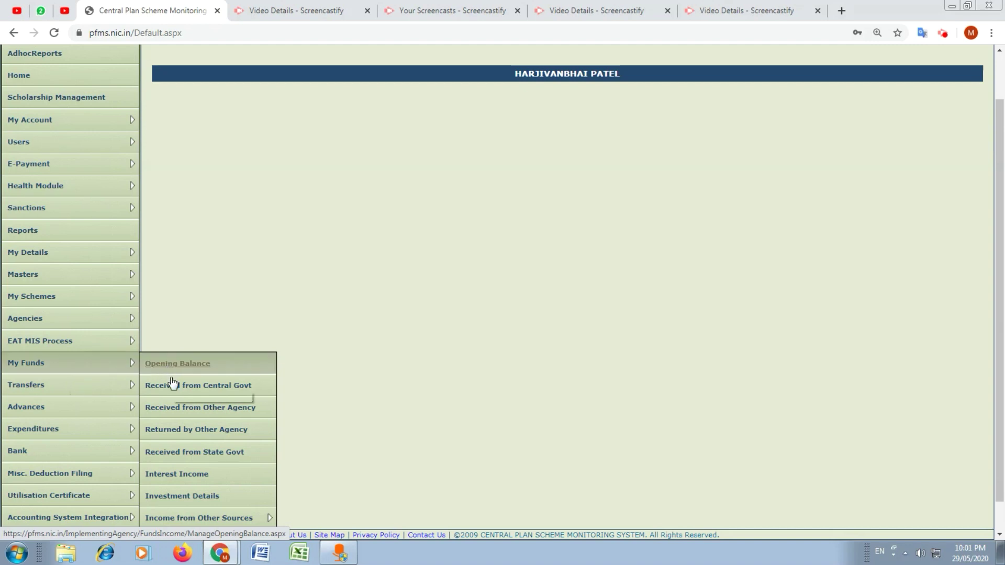
{"action": "mouse_move", "coordinate": [219, 519]}
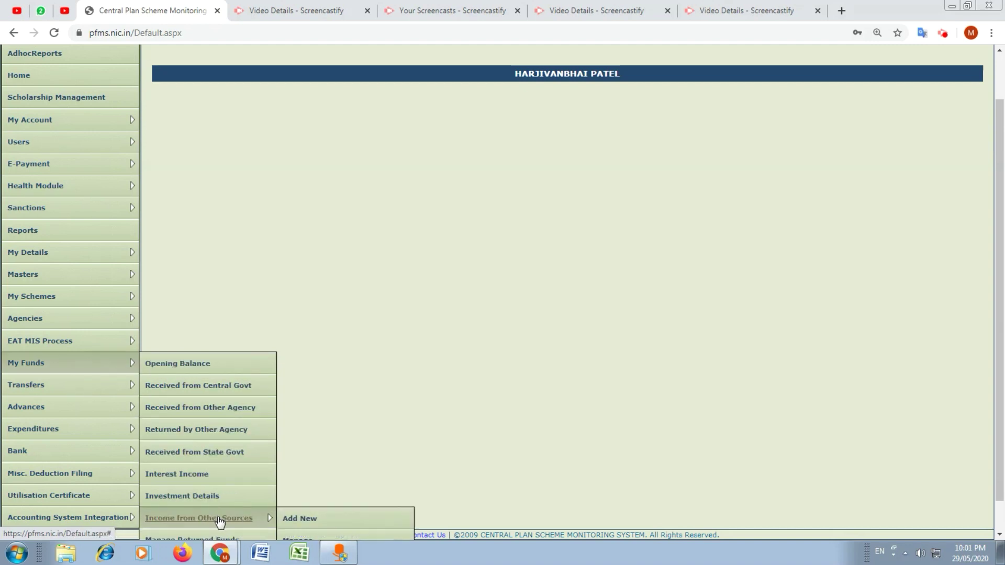
{"action": "left_click", "coordinate": [303, 519]}
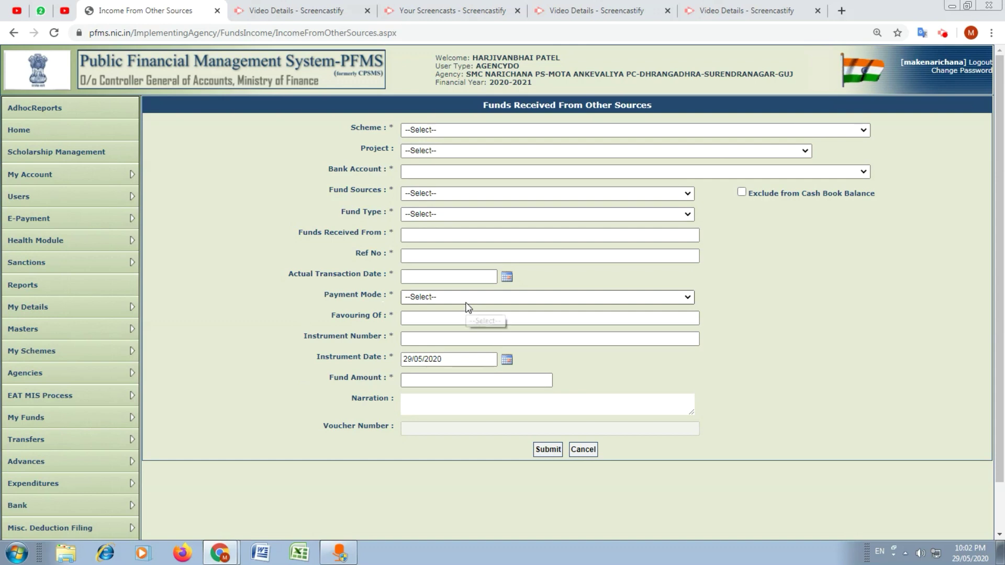
Step: Set the scheme to GJ118 - GUJ-samagra shiksha abhiyan(EDN-68)-GENERAL(9) and choose the school's Dena Bank account as the bank account
{"action": "key", "text": "ctrl+plus"}
{"action": "key", "text": "ctrl+plus"}
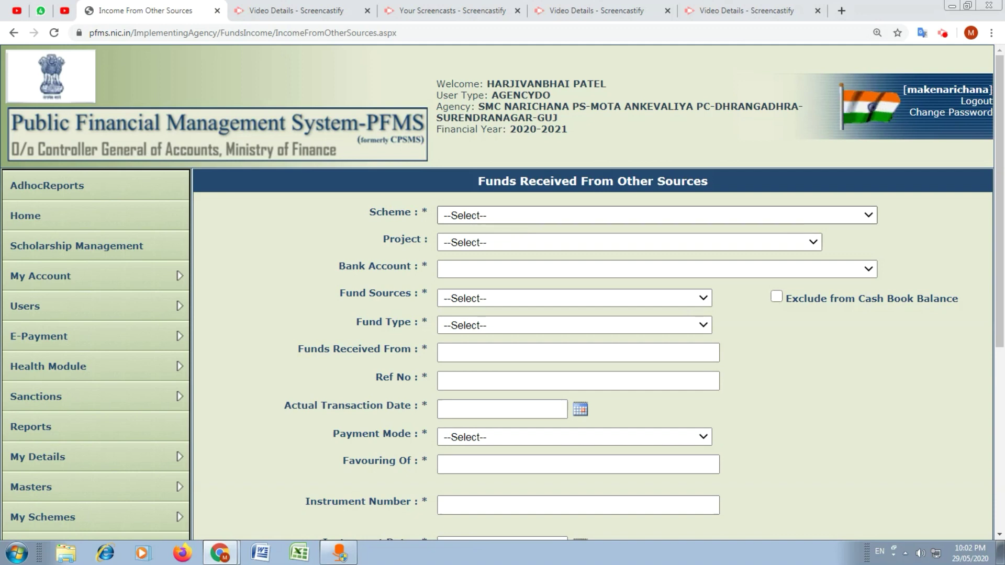
{"action": "left_click", "coordinate": [482, 216]}
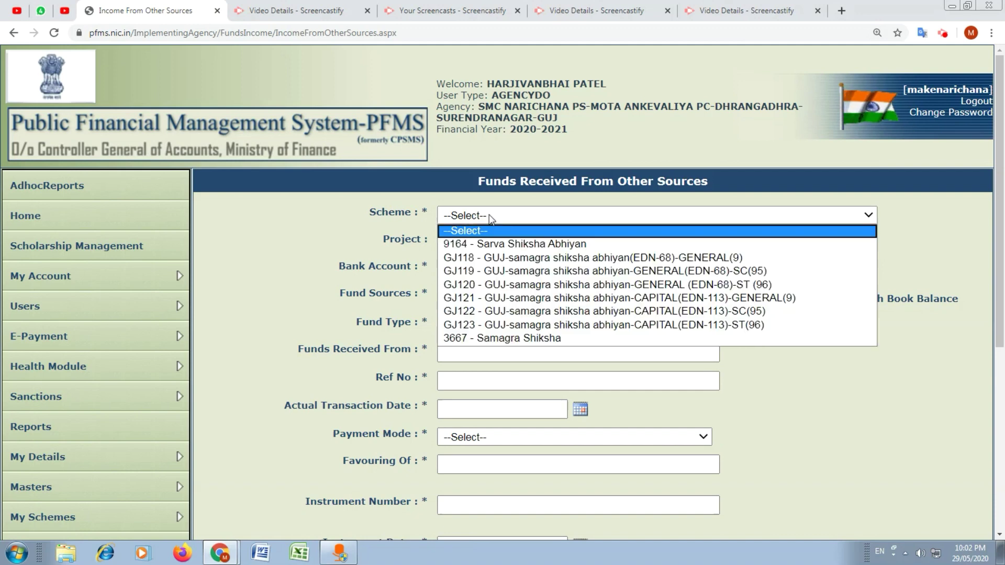
{"action": "left_click", "coordinate": [498, 258]}
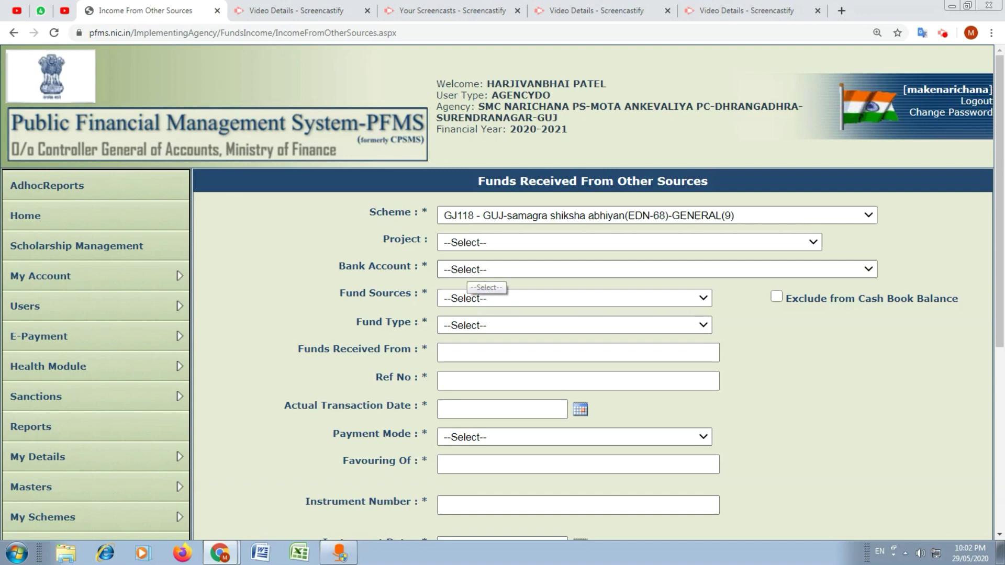
{"action": "left_click", "coordinate": [477, 269]}
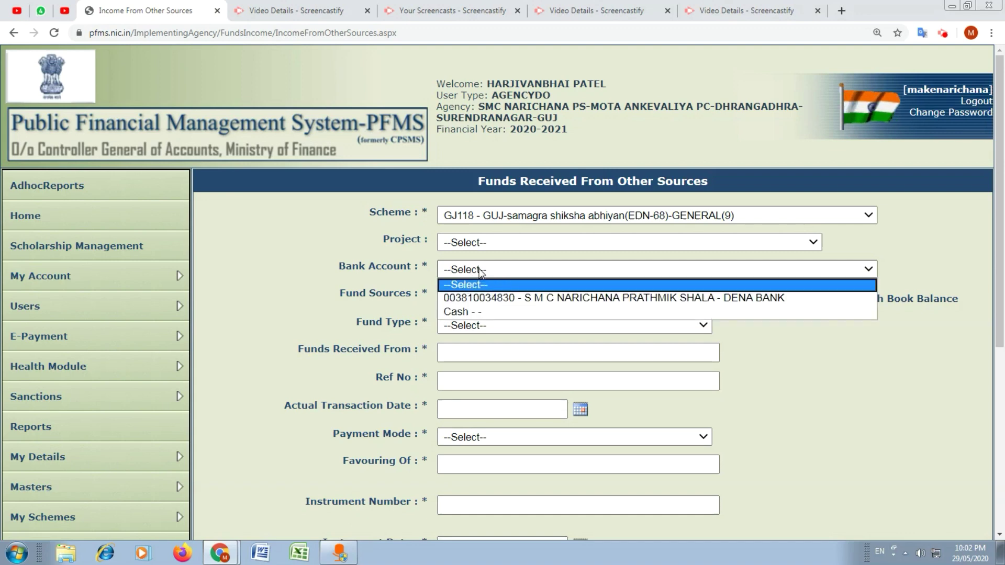
{"action": "left_click", "coordinate": [574, 299]}
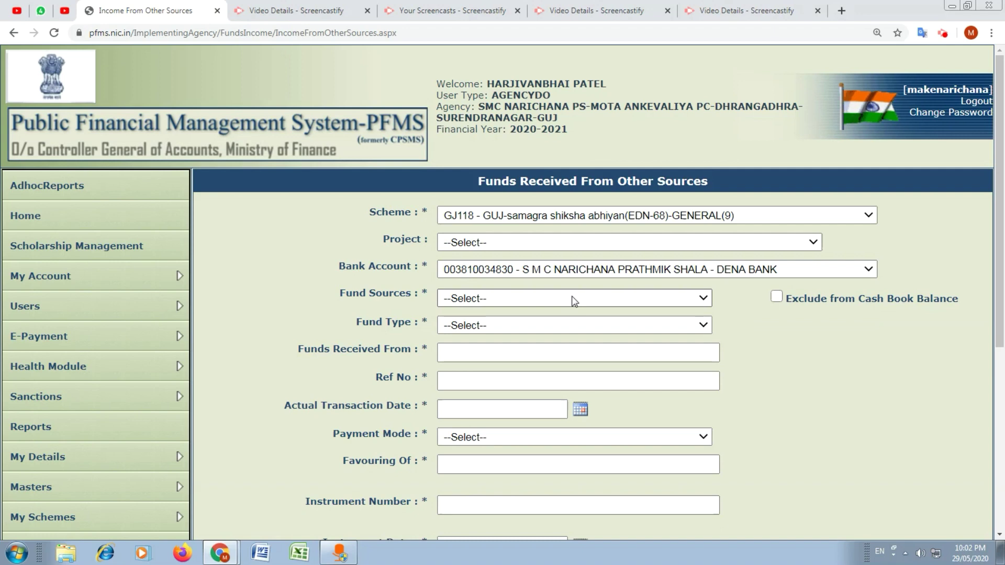
Step: Set the fund source to Miscellaneous and the fund type to Grant in aid
{"action": "left_click", "coordinate": [477, 302]}
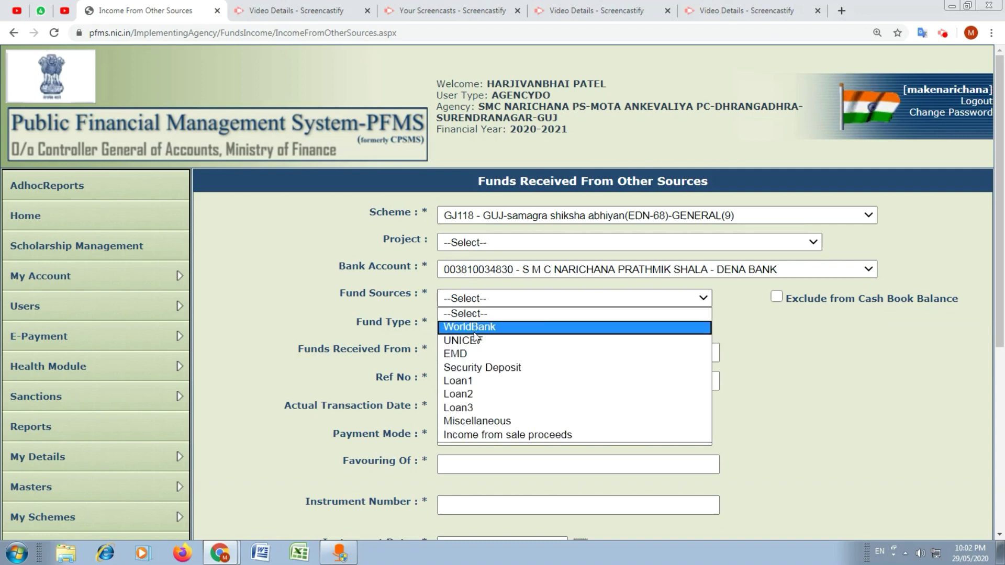
{"action": "left_click", "coordinate": [507, 421]}
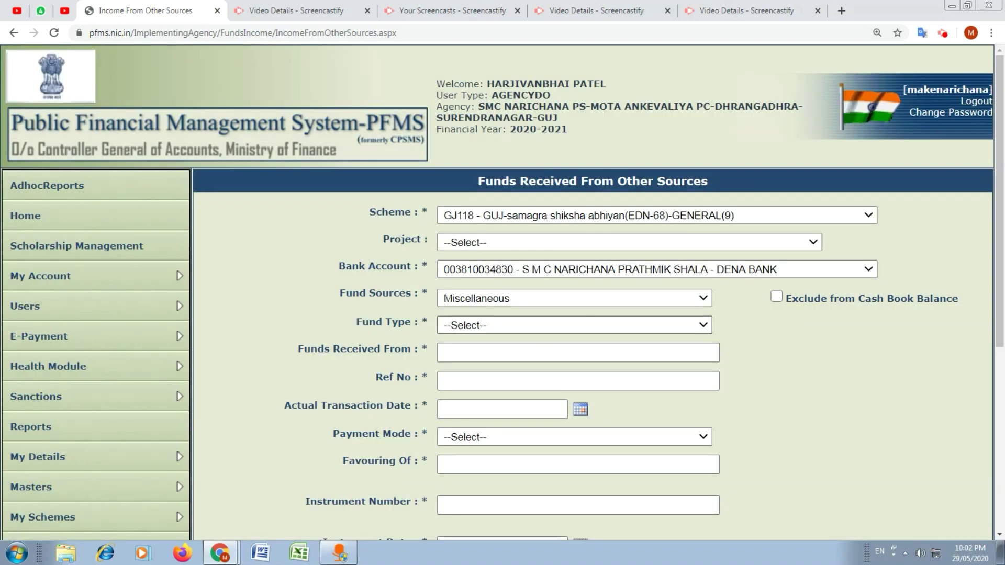
{"action": "left_click", "coordinate": [471, 326]}
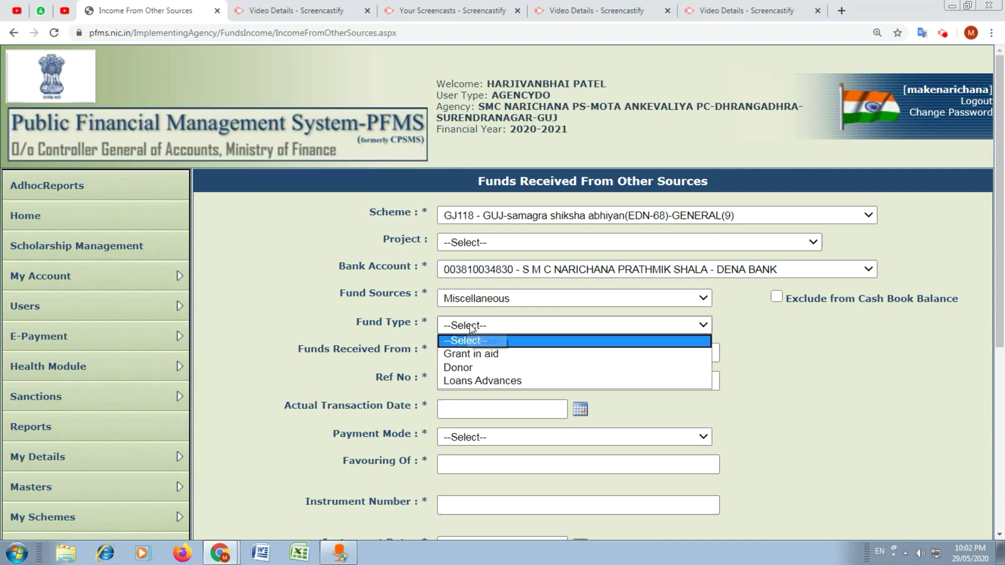
{"action": "left_click", "coordinate": [491, 355]}
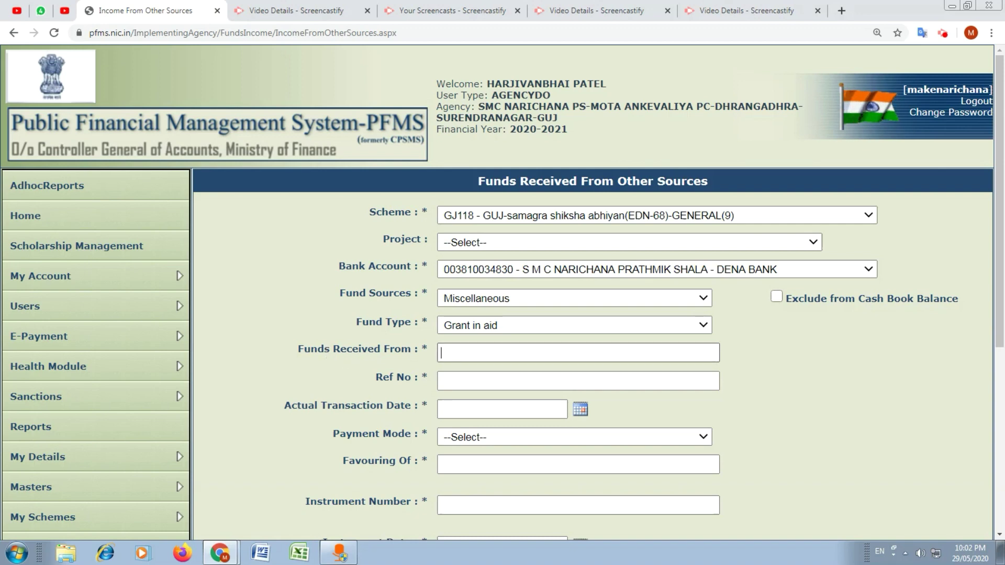
Step: Switch the input language to Gujarati for filling in Funds Received From
{"action": "left_click", "coordinate": [441, 353]}
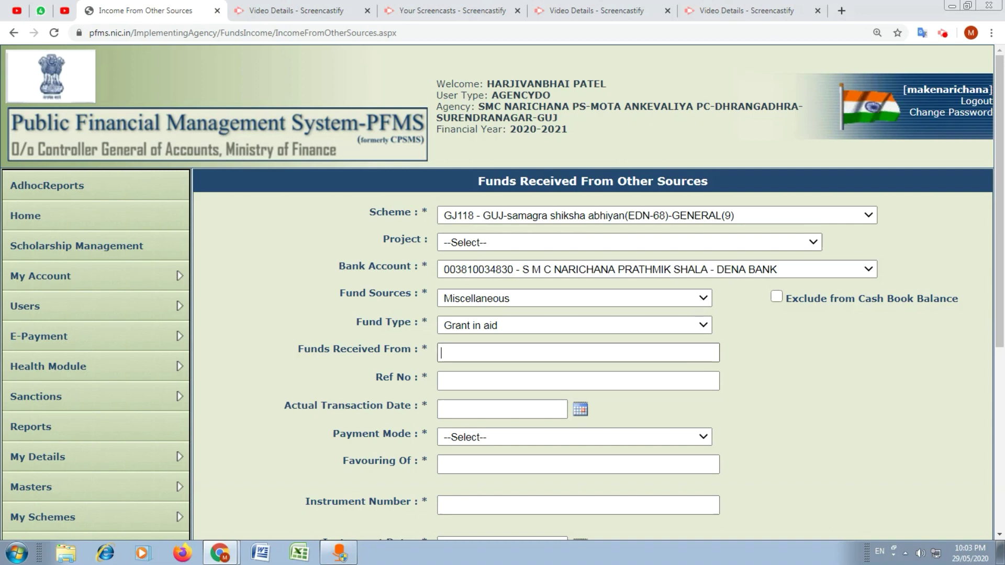
{"action": "key", "text": "alt+shift"}
{"action": "type", "text": "mad"}
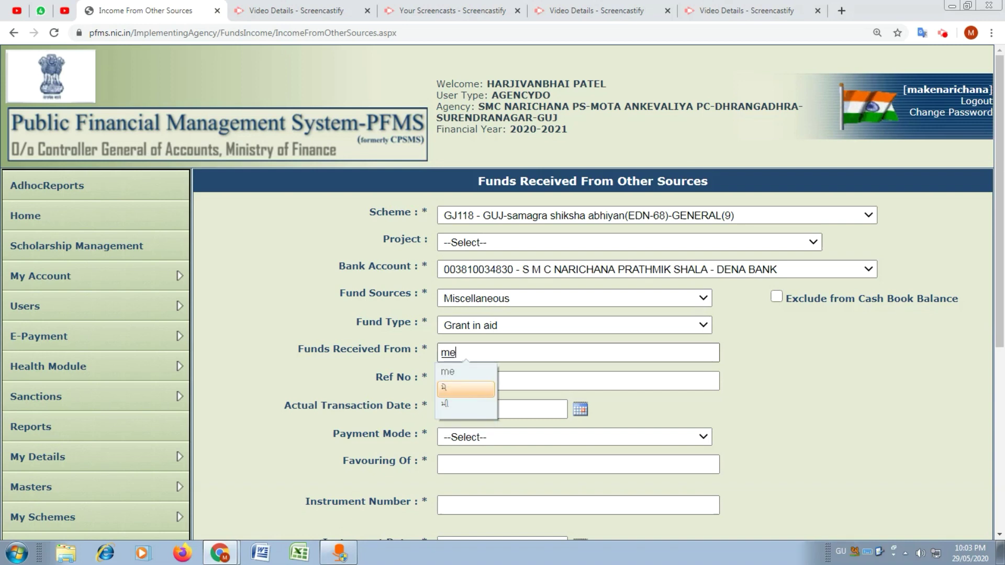
{"action": "key", "text": "BackSpace"}
{"action": "key", "text": "BackSpace"}
{"action": "key", "text": "BackSpace"}
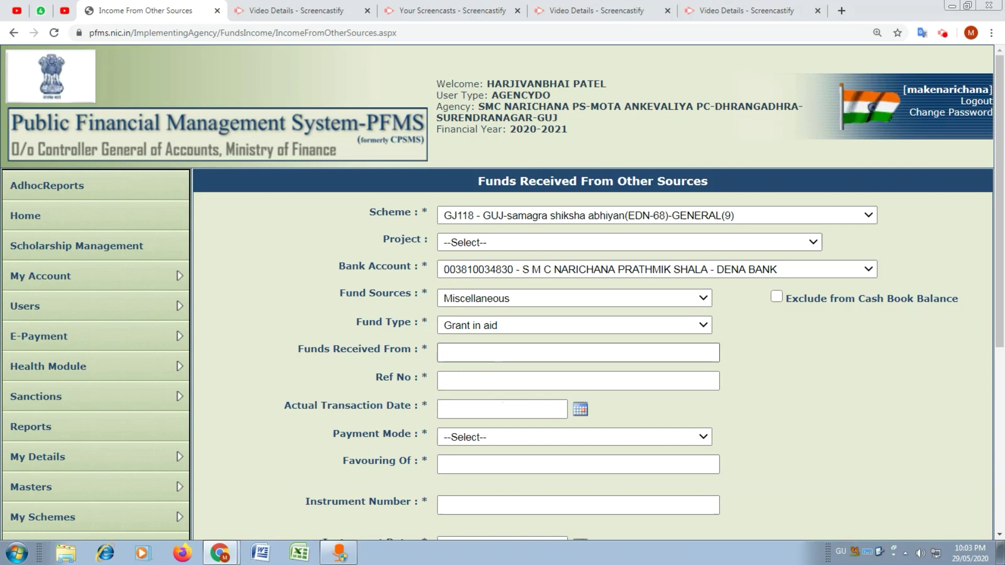
Step: Enter "કમીશનર મધ્યાહન ભોજન" in Gujarati as the source the funds were received from
{"action": "type", "text": "kameesh"}
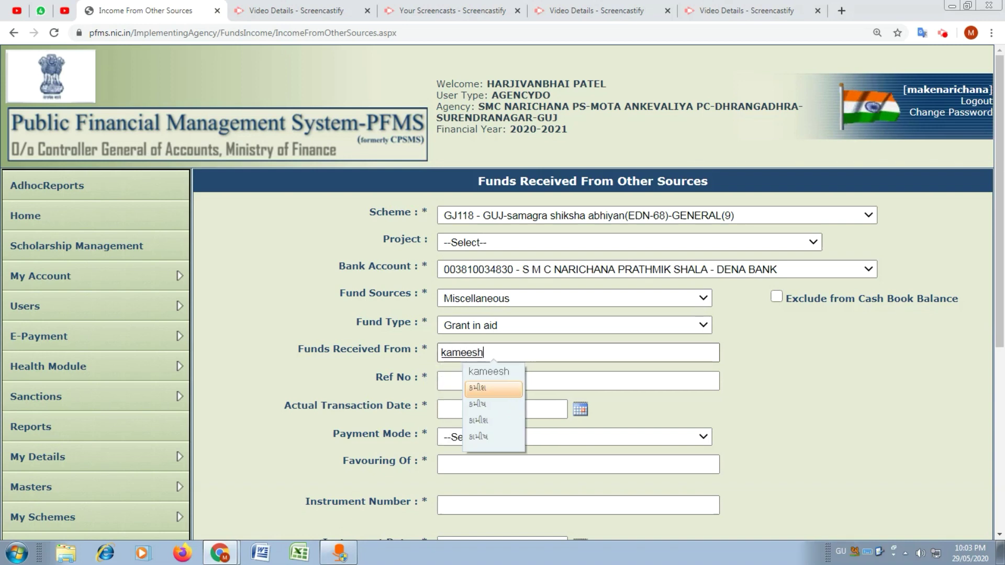
{"action": "type", "text": "nar "}
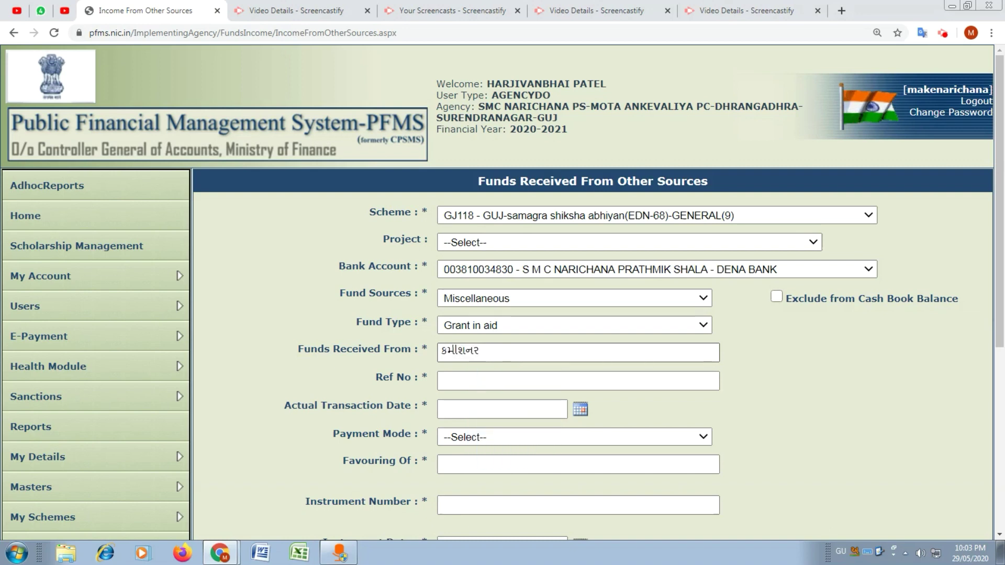
{"action": "type", "text": "madh"}
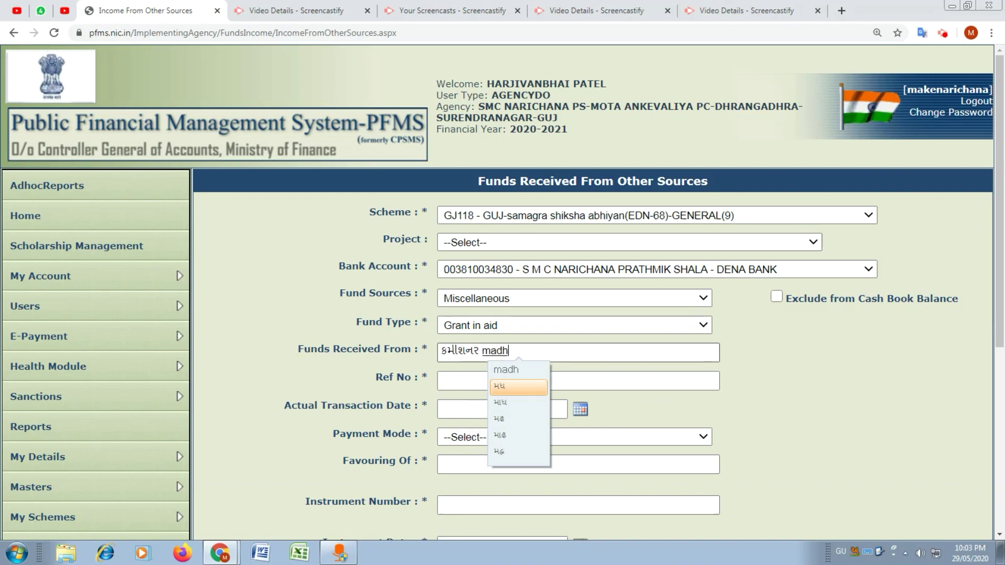
{"action": "type", "text": "yaahn bhoja"}
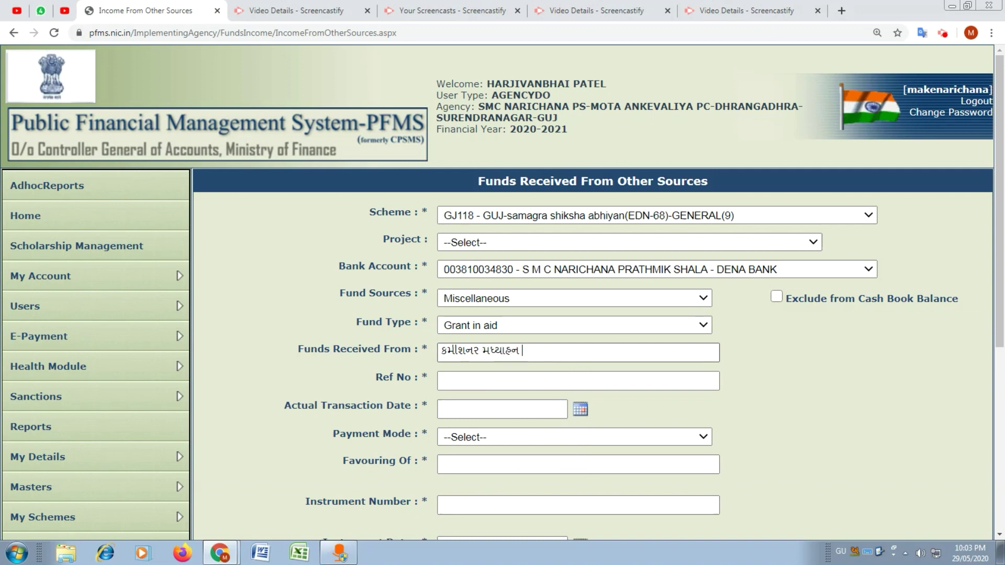
{"action": "type", "text": "n"}
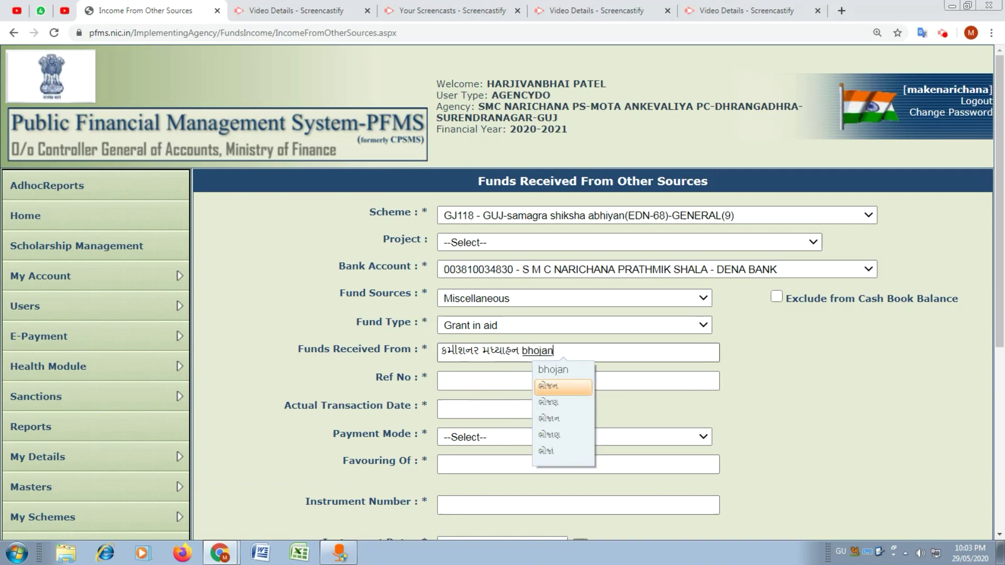
{"action": "key", "text": "Return"}
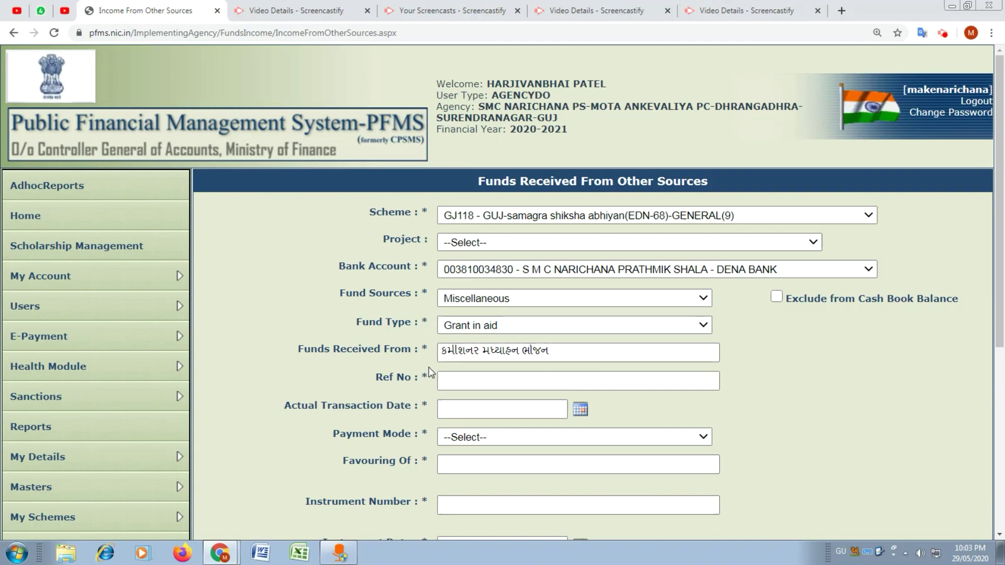
Step: Enter "મભય/ અમલ/ 2020/6687-6725" as the Ref No
{"action": "left_click", "coordinate": [452, 382]}
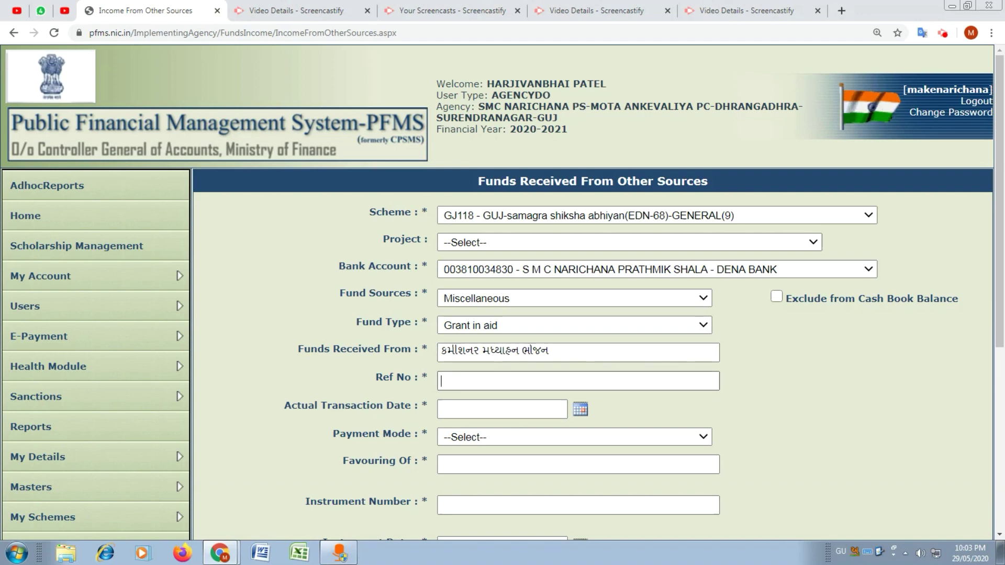
{"action": "type", "text": "mabhay"}
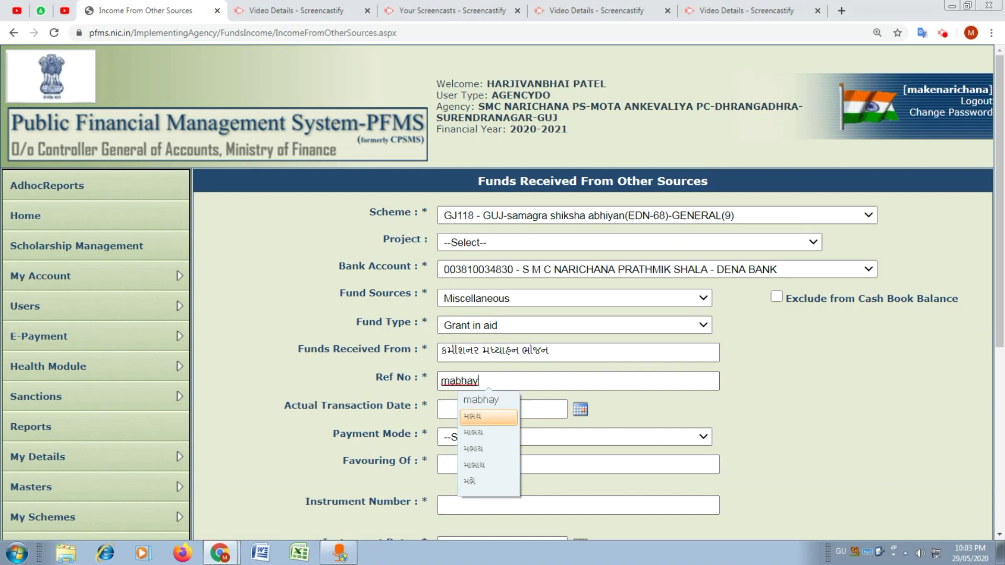
{"action": "type", "text": "/"}
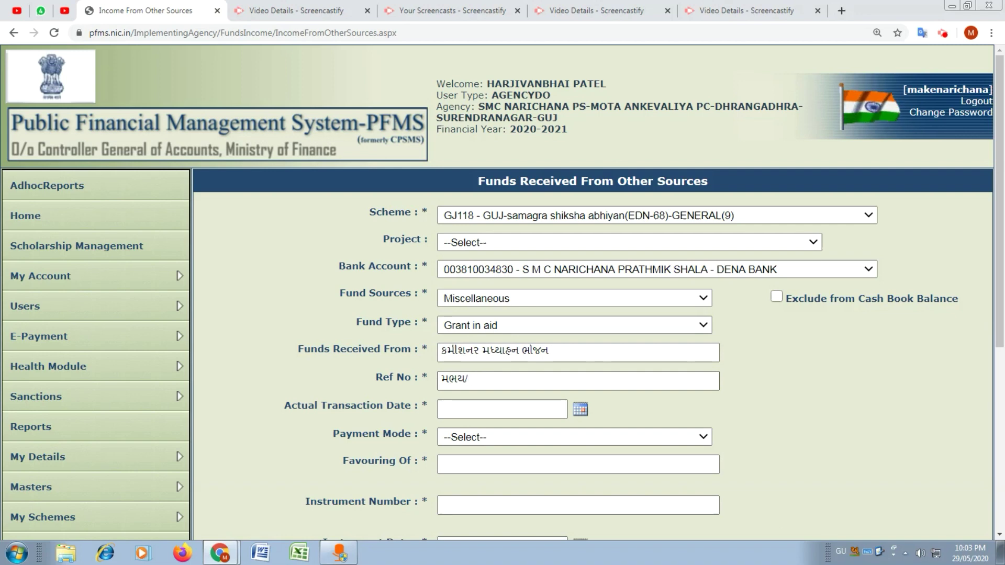
{"action": "type", "text": "amal"}
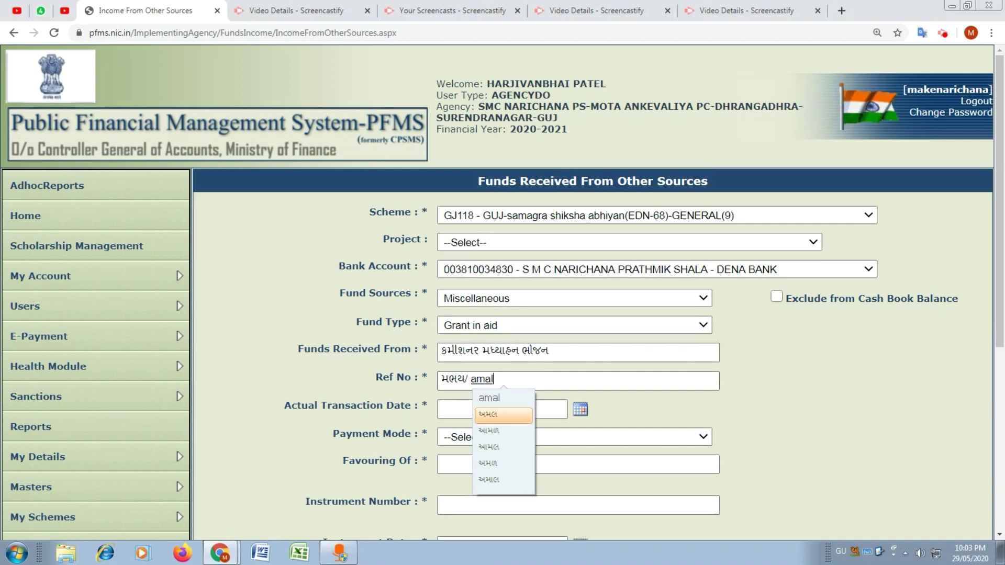
{"action": "key", "text": "BackSpace"}
{"action": "key", "text": "BackSpace"}
{"action": "key", "text": "BackSpace"}
{"action": "key", "text": "BackSpace"}
{"action": "type", "text": "અમલ/"}
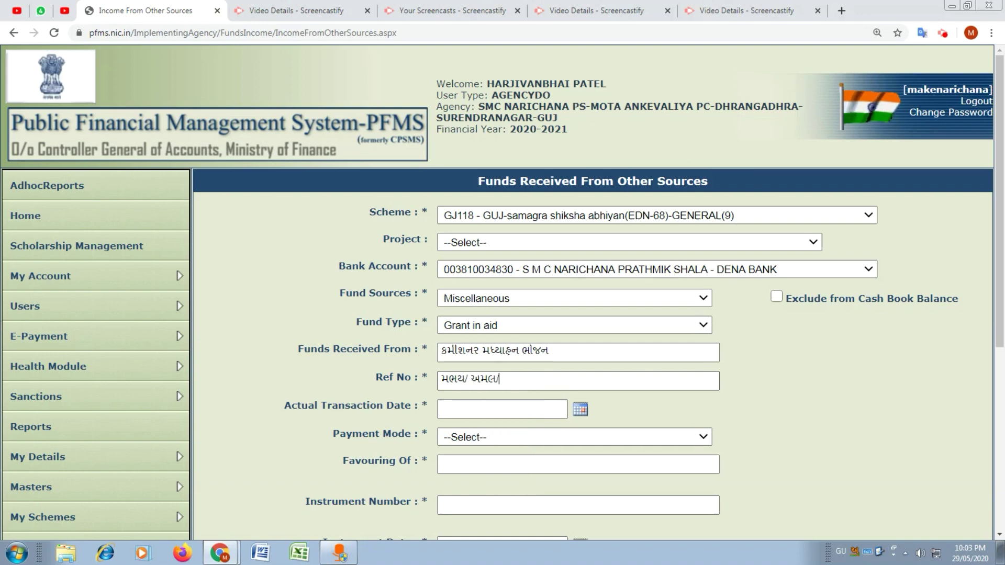
{"action": "type", "text": " 2020"}
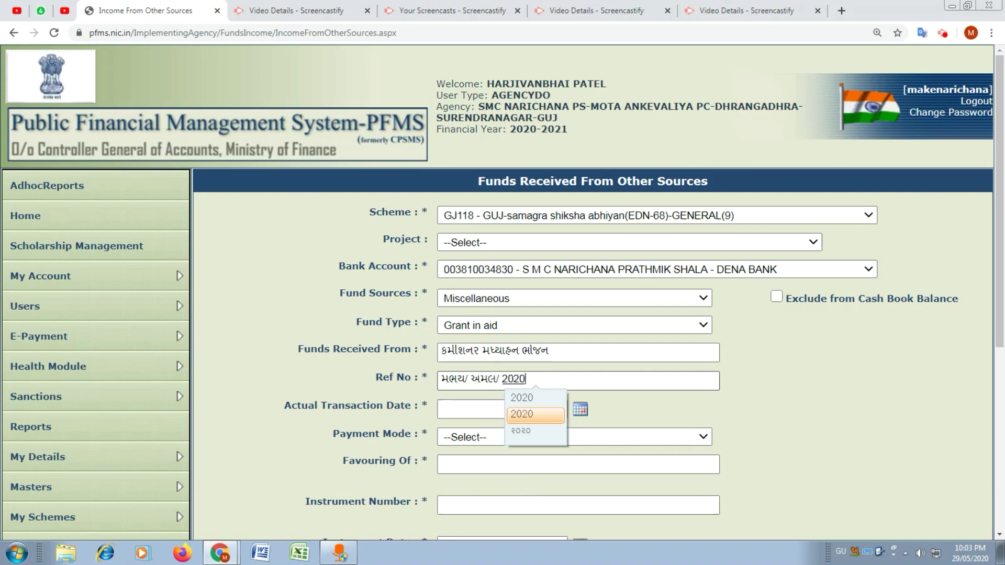
{"action": "type", "text": "/668"}
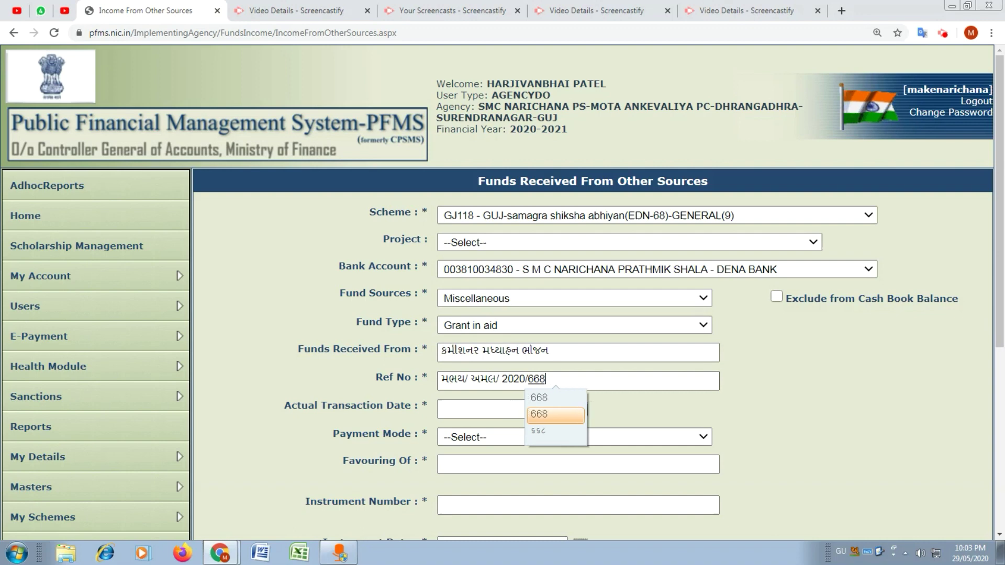
{"action": "type", "text": "7-"}
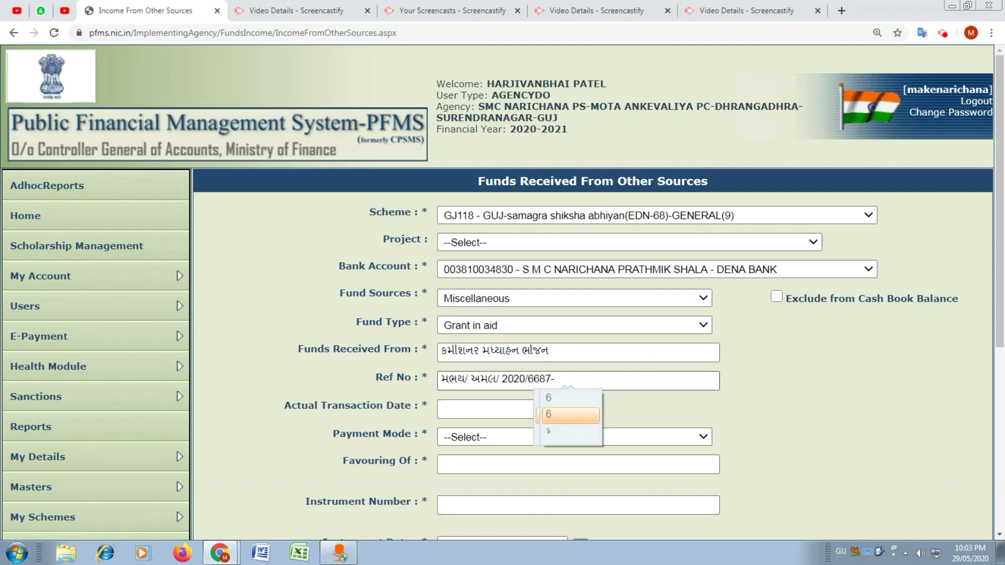
{"action": "type", "text": "6725"}
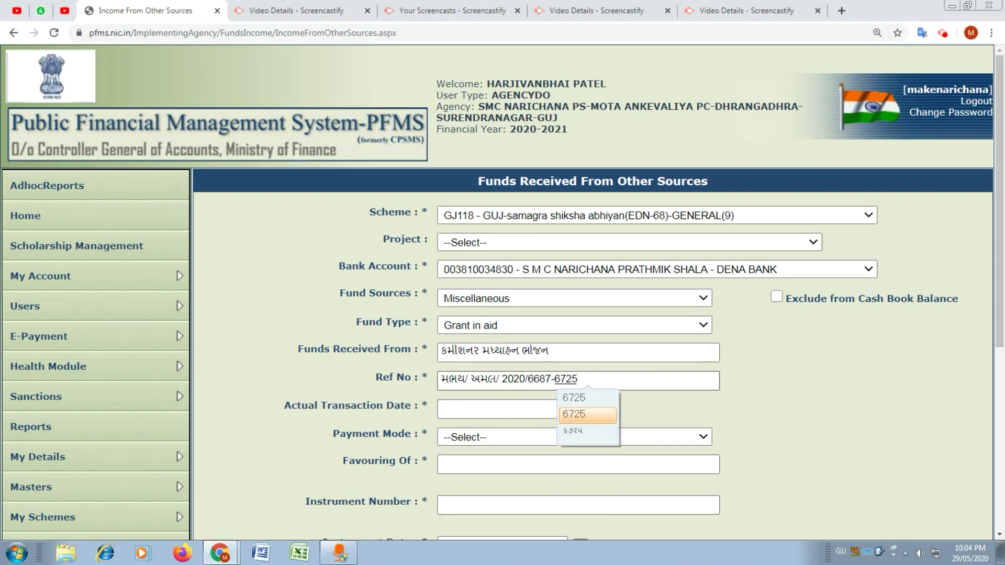
{"action": "key", "text": "Return"}
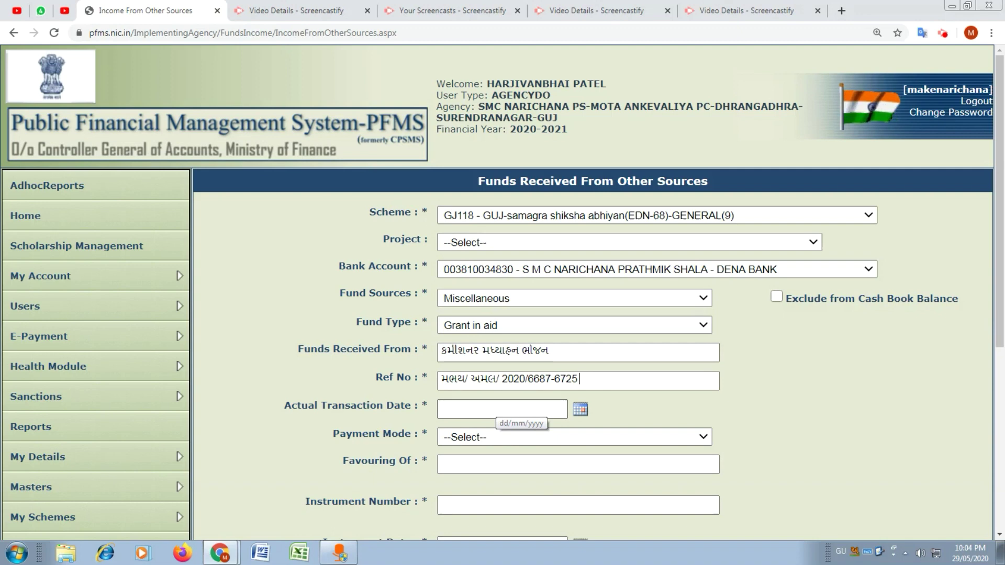
Step: Set the actual transaction date to 27/05/2020 and choose ECS as the payment mode
{"action": "left_click", "coordinate": [581, 411]}
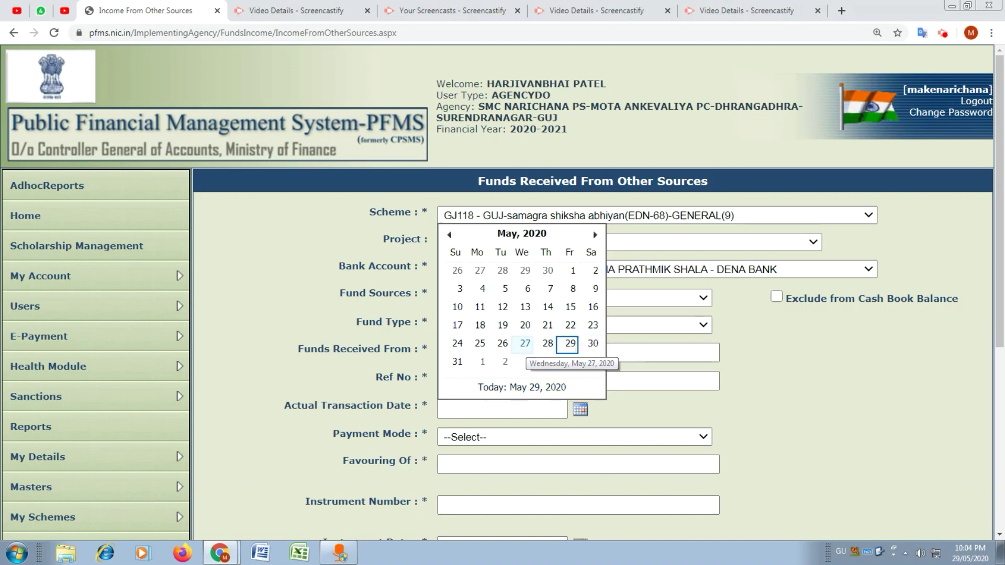
{"action": "left_click", "coordinate": [525, 346]}
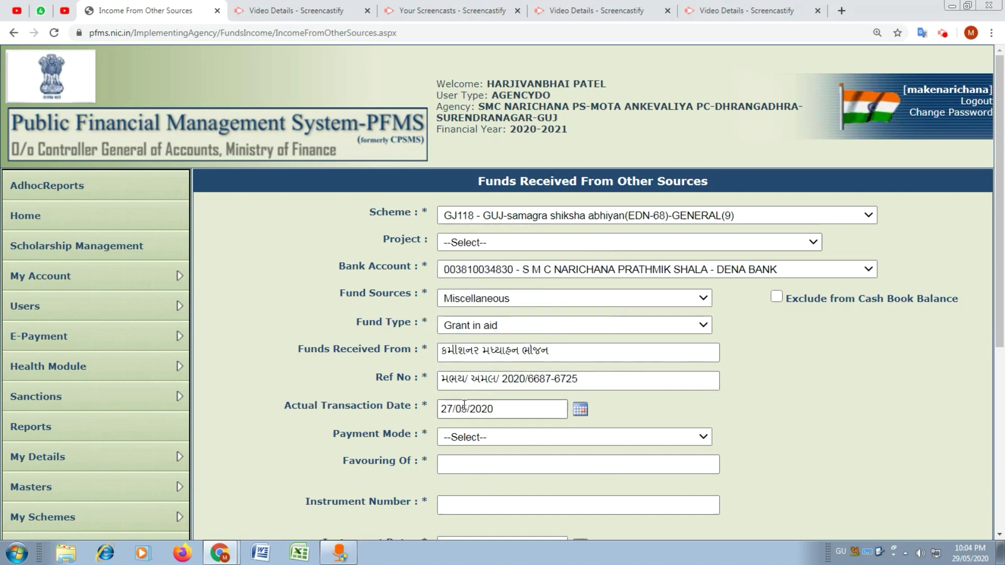
{"action": "scroll", "coordinate": [500, 417], "scroll_direction": "down", "scroll_amount": 1}
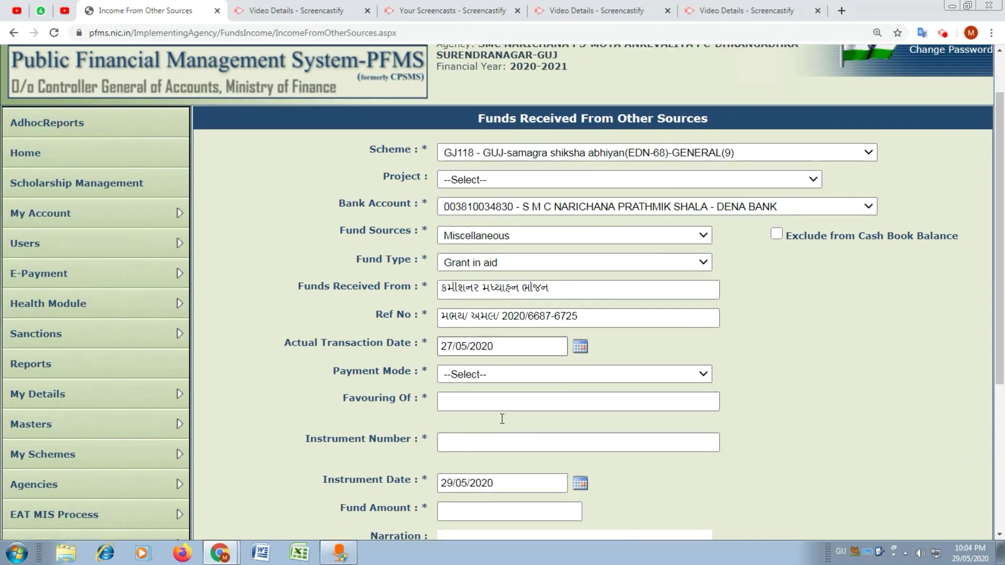
{"action": "left_click", "coordinate": [473, 377]}
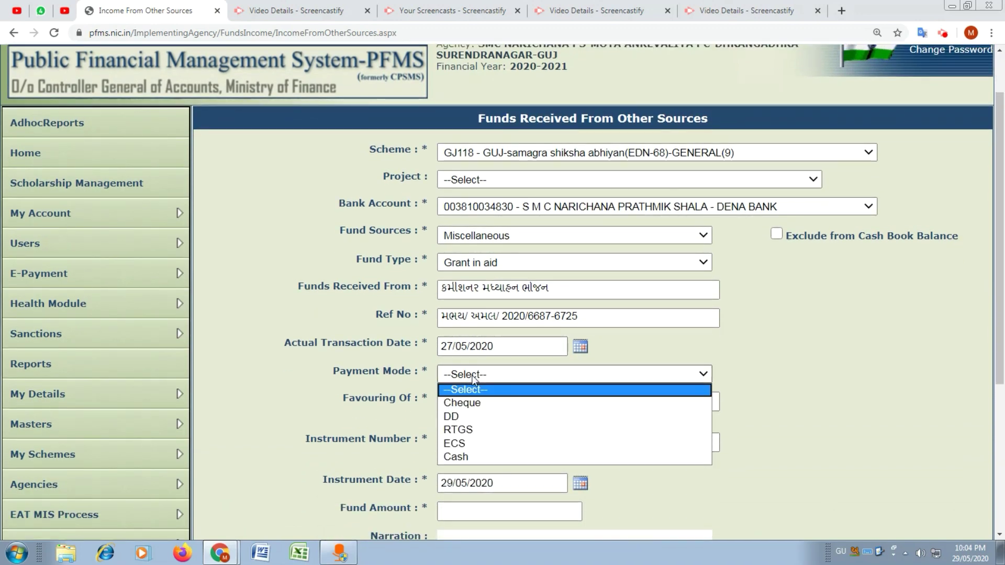
{"action": "left_click", "coordinate": [464, 444]}
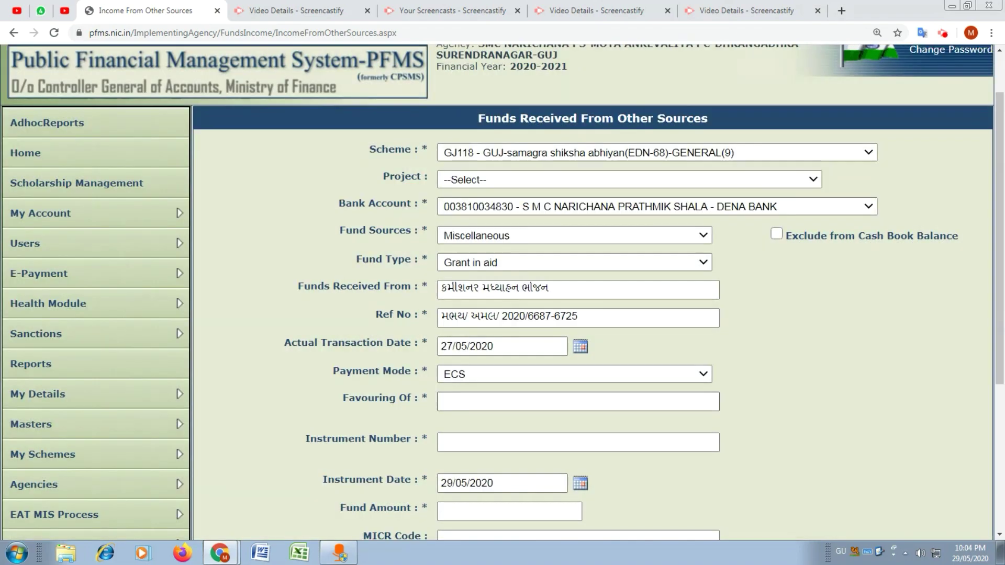
{"action": "left_click", "coordinate": [457, 403]}
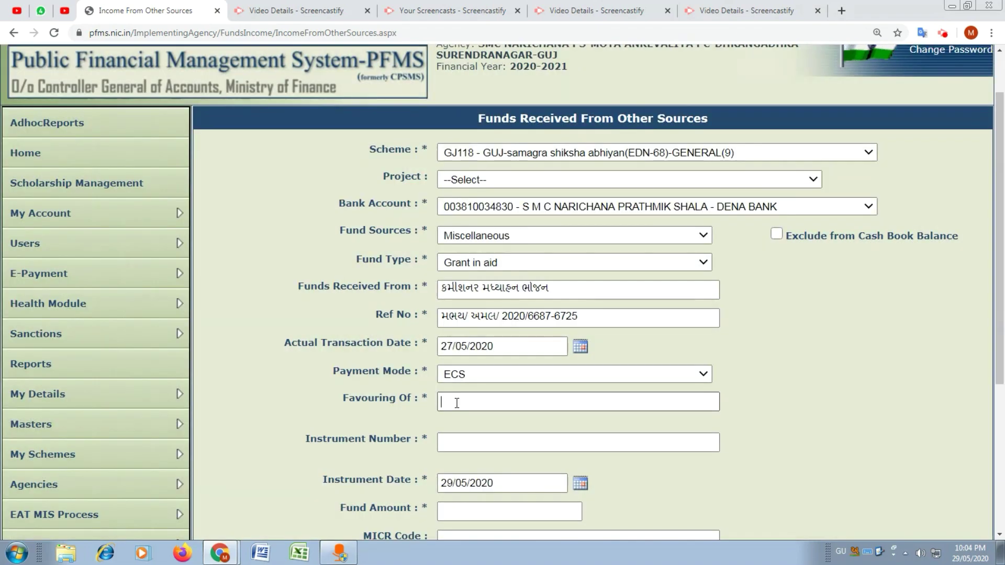
{"action": "type", "text": "smc nar"}
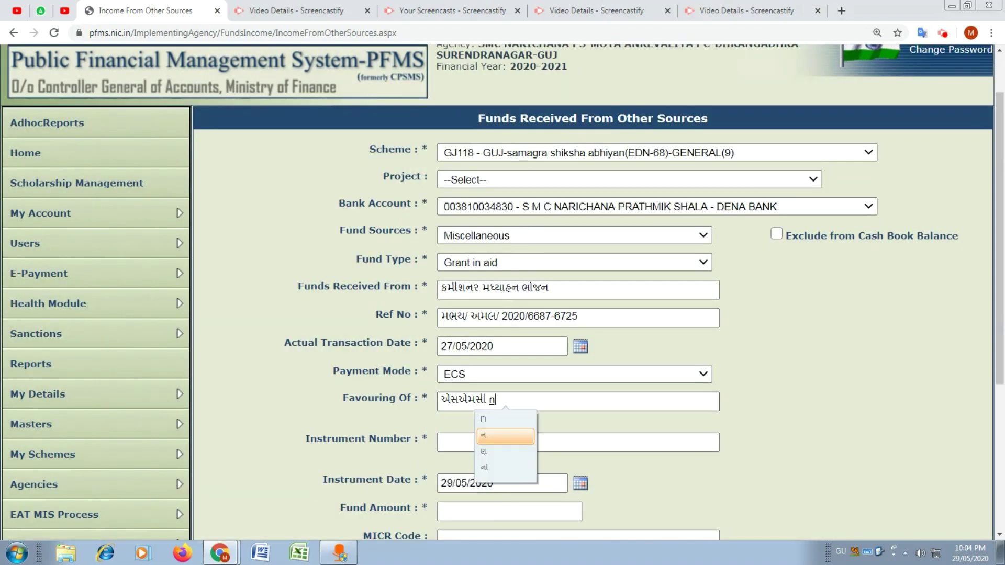
{"action": "type", "text": "ichana"}
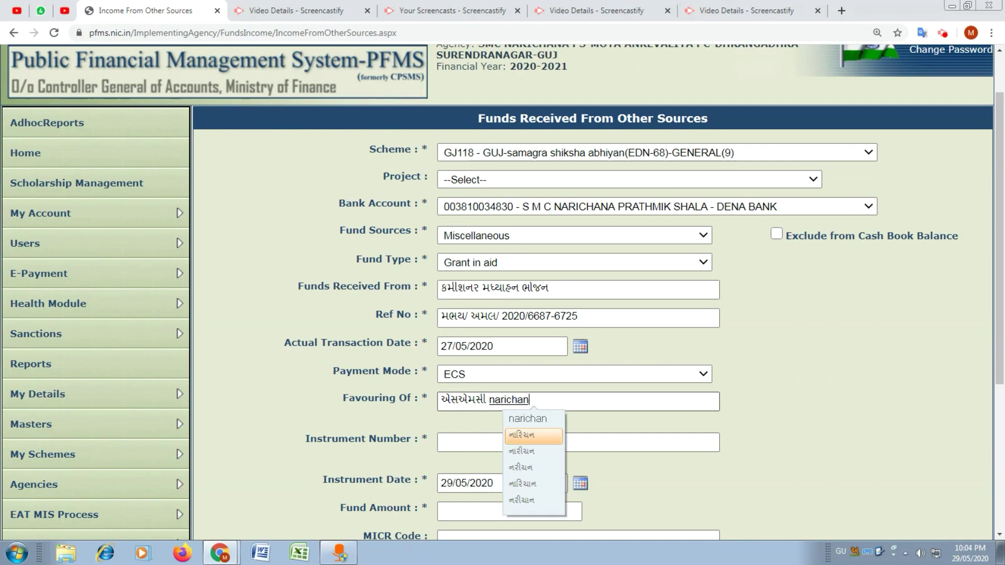
{"action": "key", "text": "BackSpace"}
{"action": "key", "text": "BackSpace"}
{"action": "key", "text": "BackSpace"}
{"action": "key", "text": "BackSpace"}
{"action": "key", "text": "BackSpace"}
{"action": "key", "text": "BackSpace"}
{"action": "key", "text": "BackSpace"}
{"action": "key", "text": "BackSpace"}
{"action": "key", "text": "BackSpace"}
{"action": "key", "text": "BackSpace"}
{"action": "key", "text": "BackSpace"}
{"action": "key", "text": "BackSpace"}
{"action": "key", "text": "BackSpace"}
{"action": "key", "text": "BackSpace"}
{"action": "key", "text": "BackSpace"}
{"action": "key", "text": "BackSpace"}
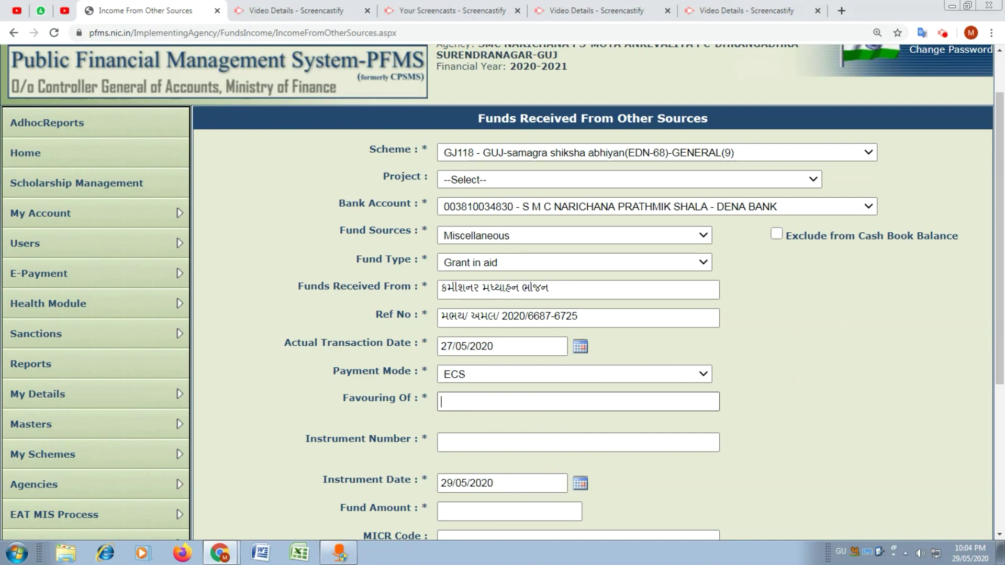
Step: Switch the input language to English, and enter "smc narichana" as Favouring Of and "food security" as the Instrument Number
{"action": "key", "text": "alt+shift"}
{"action": "type", "text": "smc nar"}
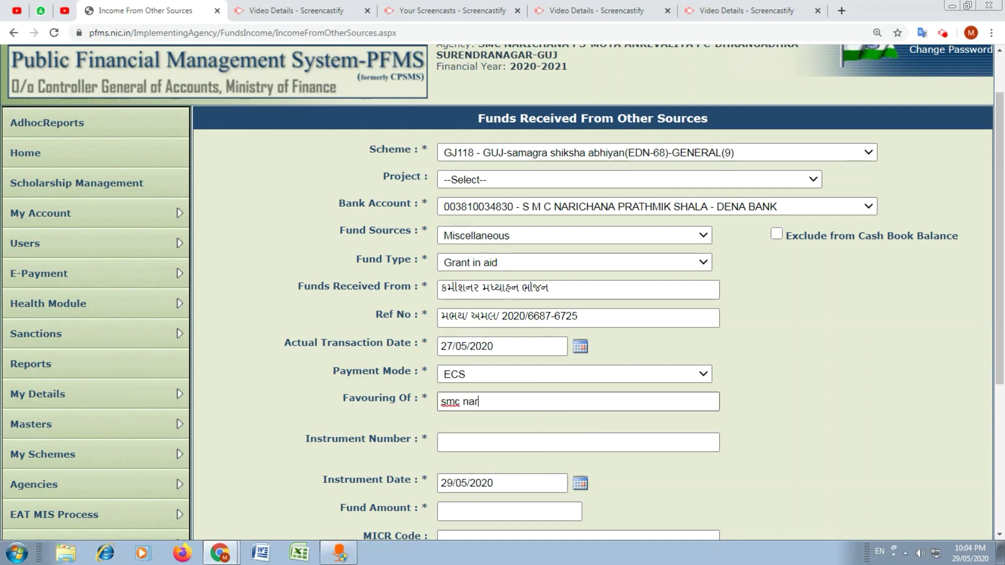
{"action": "type", "text": "ichana"}
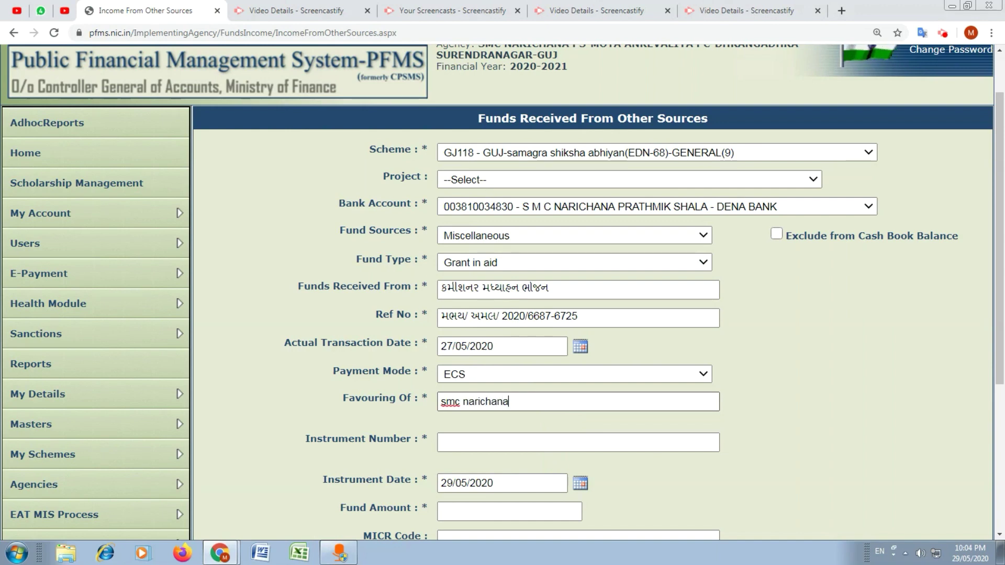
{"action": "left_click", "coordinate": [442, 442]}
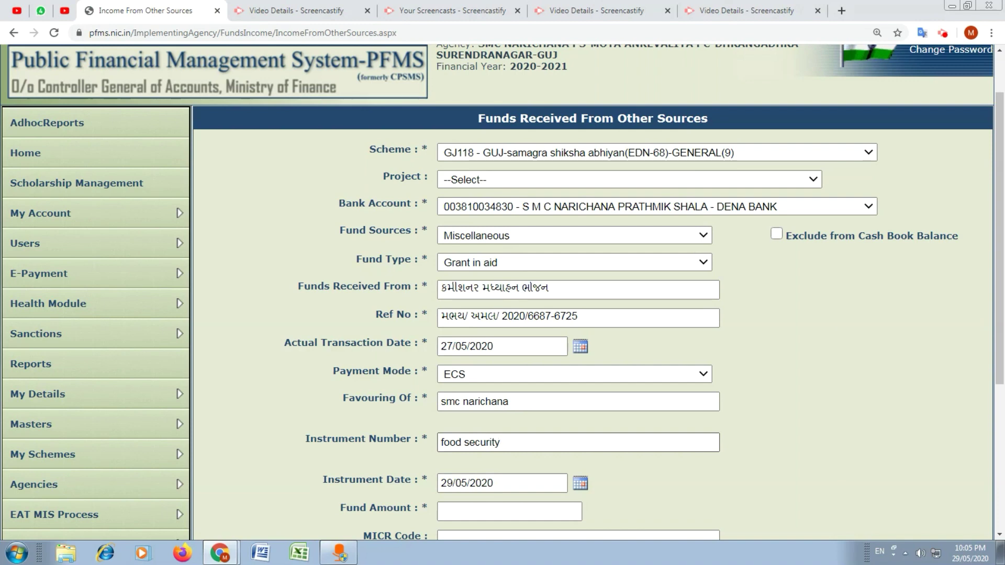
{"action": "key", "text": "Tab"}
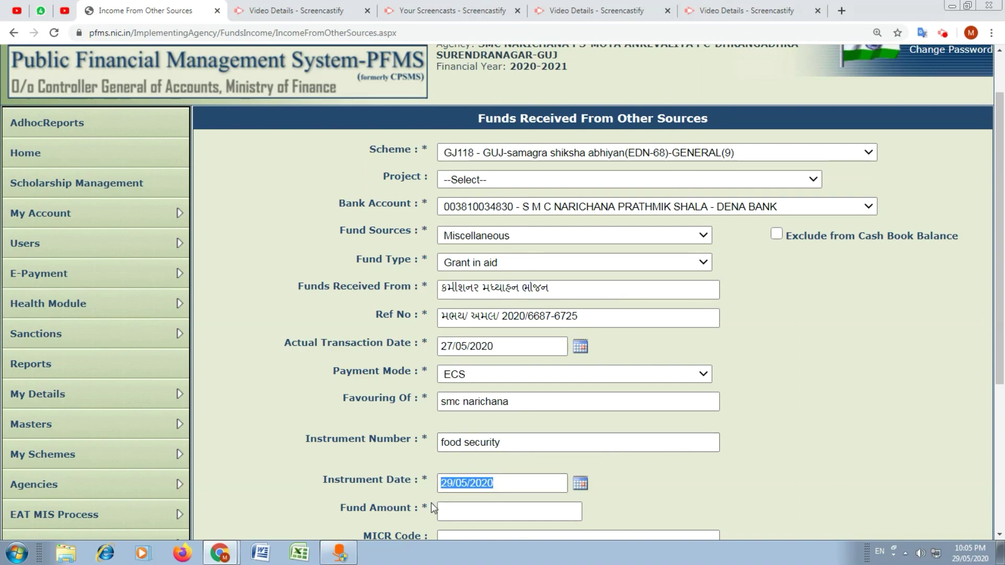
Step: Enter 48835.22 as the Fund Amount
{"action": "scroll", "coordinate": [491, 491], "scroll_direction": "down", "scroll_amount": 1}
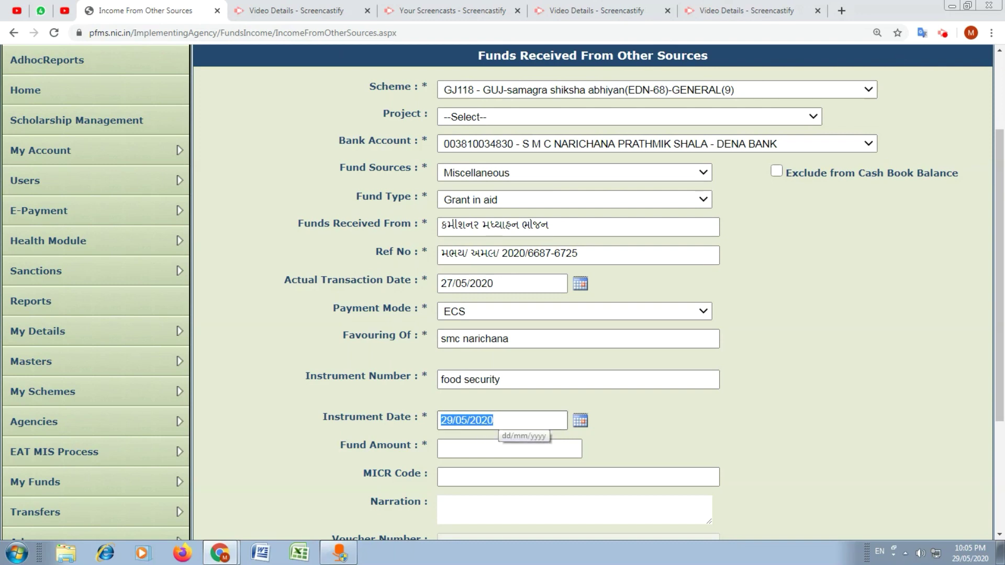
{"action": "left_click", "coordinate": [451, 450]}
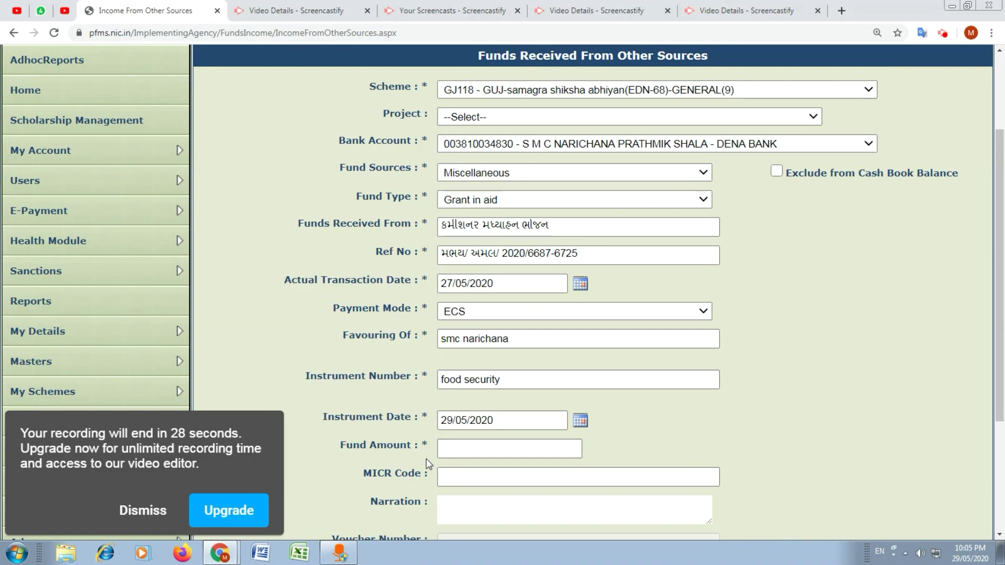
{"action": "left_click", "coordinate": [156, 511]}
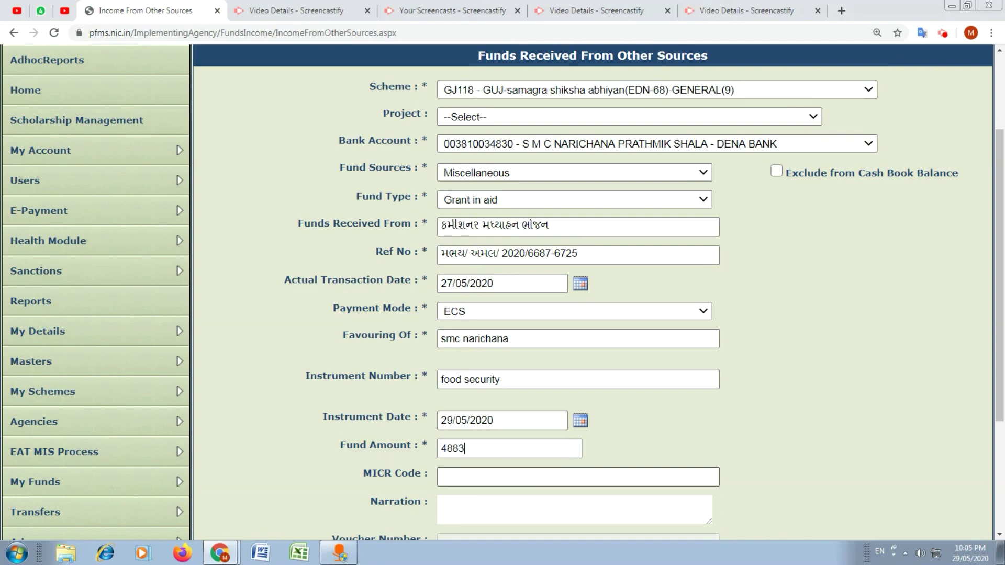
{"action": "type", "text": ".22"}
{"action": "scroll", "coordinate": [486, 478], "scroll_direction": "down", "scroll_amount": 1}
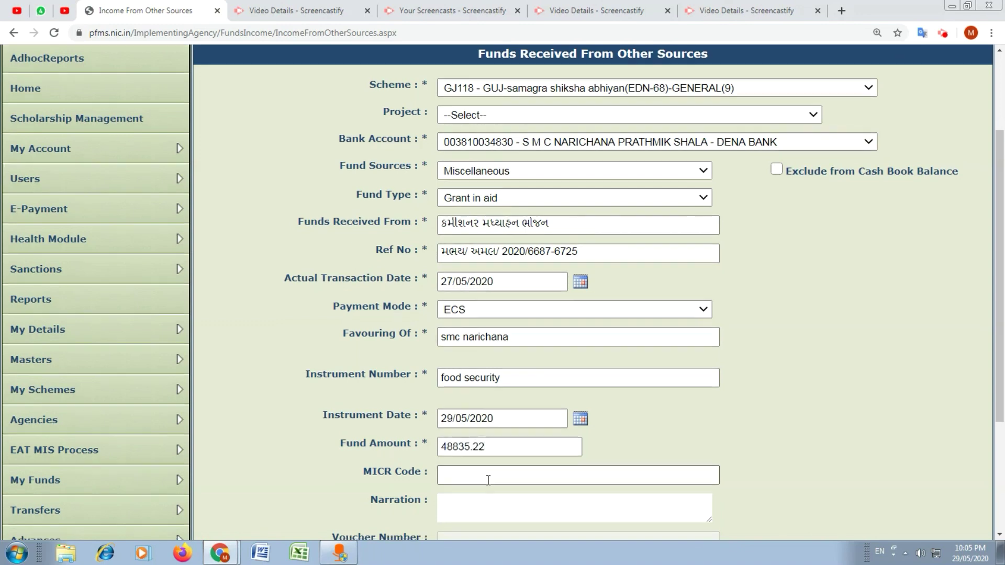
{"action": "left_click", "coordinate": [465, 415]}
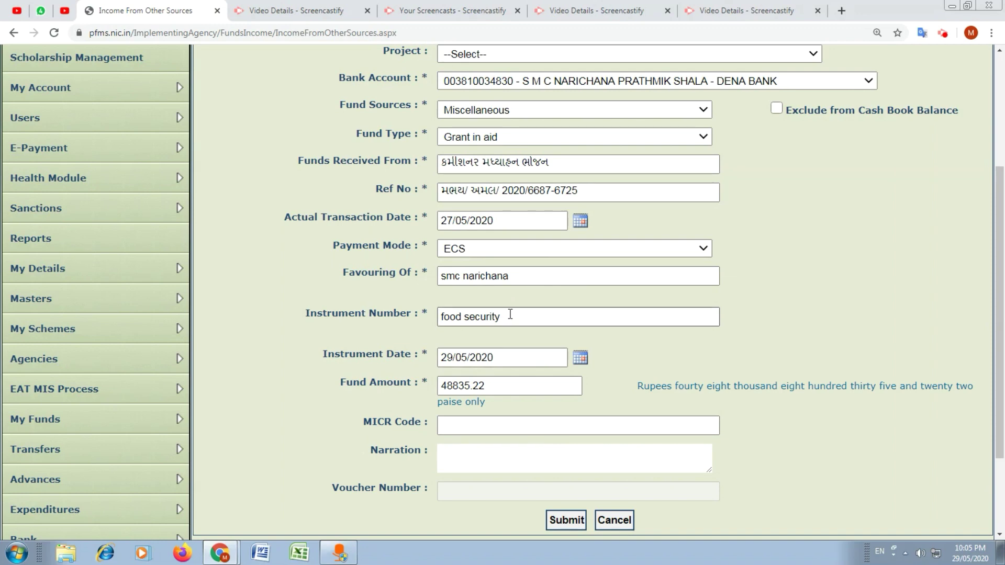
Step: Copy the text "food security" from the Instrument Number into the Narration
{"action": "left_click_drag", "start_coordinate": [510, 314], "coordinate": [430, 316]}
{"action": "key", "text": "ctrl+c"}
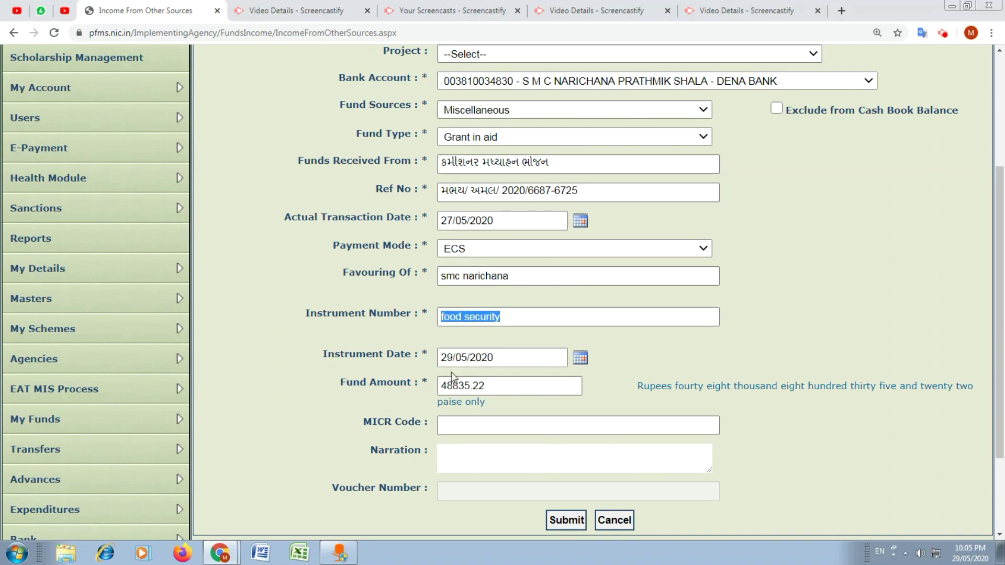
{"action": "left_click", "coordinate": [465, 456]}
{"action": "key", "text": "ctrl+v"}
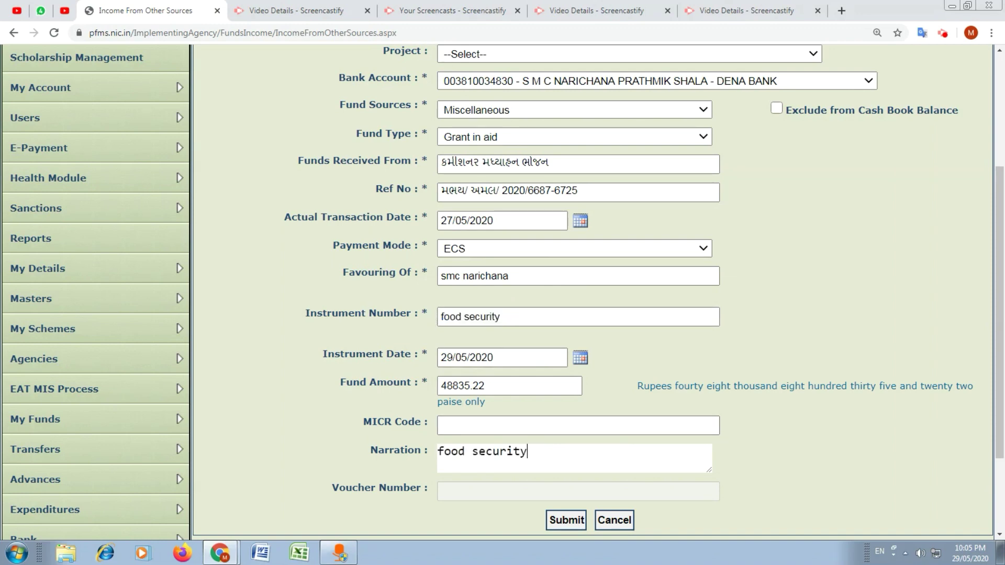
Step: Submit the completed funds received form and acknowledge the save message
{"action": "scroll", "coordinate": [462, 465], "scroll_direction": "down", "scroll_amount": 3}
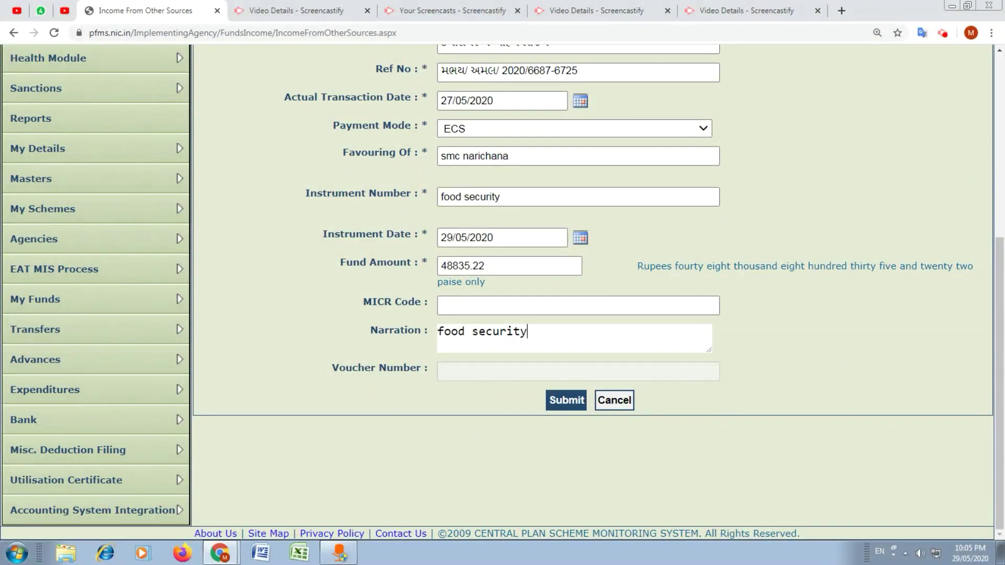
{"action": "left_click", "coordinate": [569, 400]}
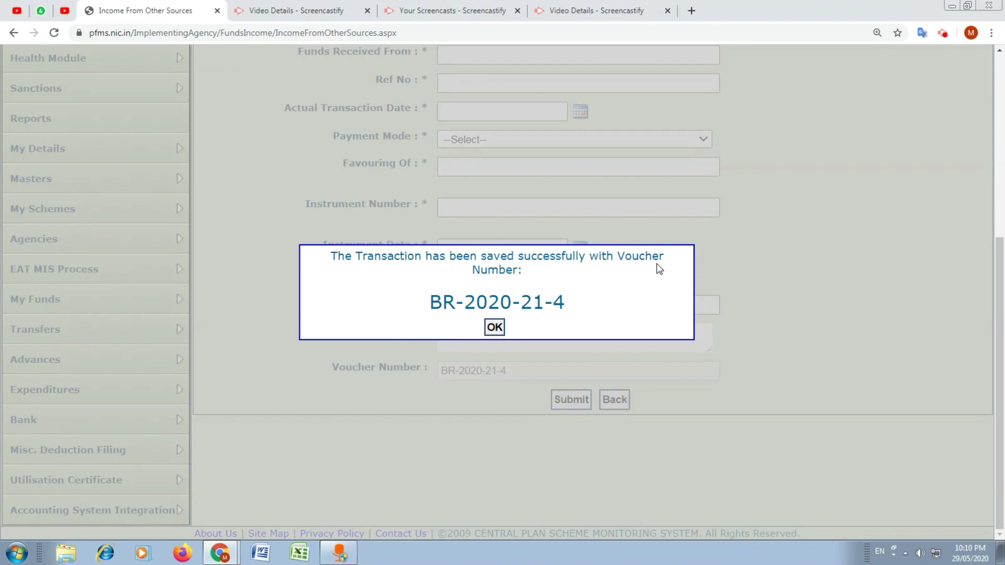
{"action": "left_click", "coordinate": [495, 330]}
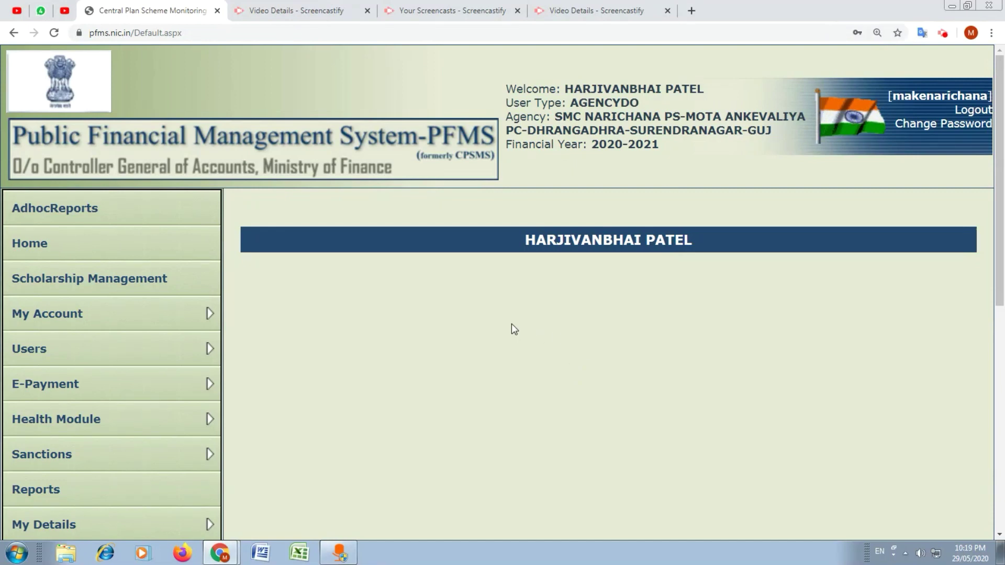
Step: Open the page for managing existing Income from Other Sources entries
{"action": "scroll", "coordinate": [157, 362], "scroll_direction": "down", "scroll_amount": 3}
{"action": "scroll", "coordinate": [136, 381], "scroll_direction": "down", "scroll_amount": 6}
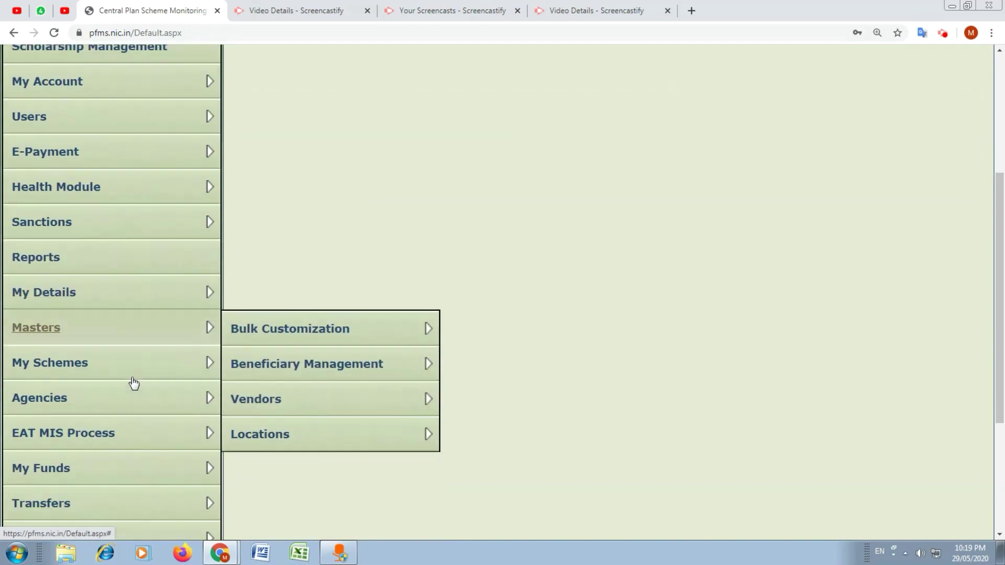
{"action": "mouse_move", "coordinate": [112, 269]}
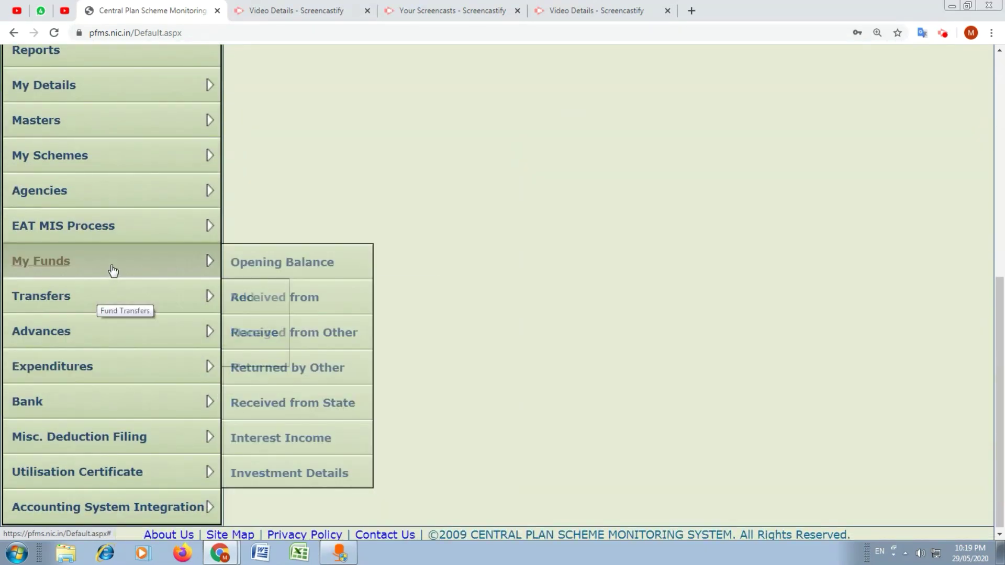
{"action": "mouse_move", "coordinate": [351, 512]}
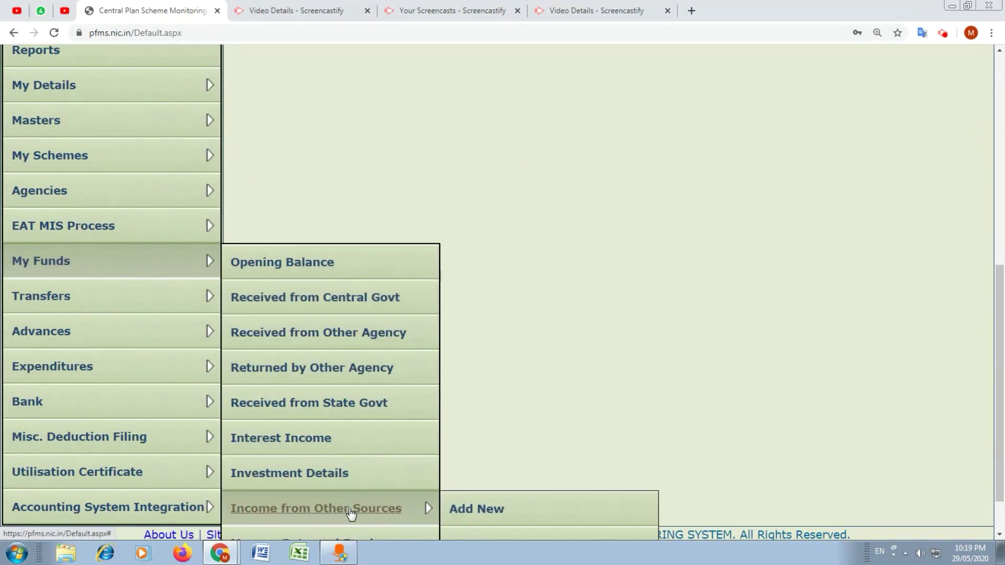
{"action": "scroll", "coordinate": [524, 513], "scroll_direction": "down", "scroll_amount": 1}
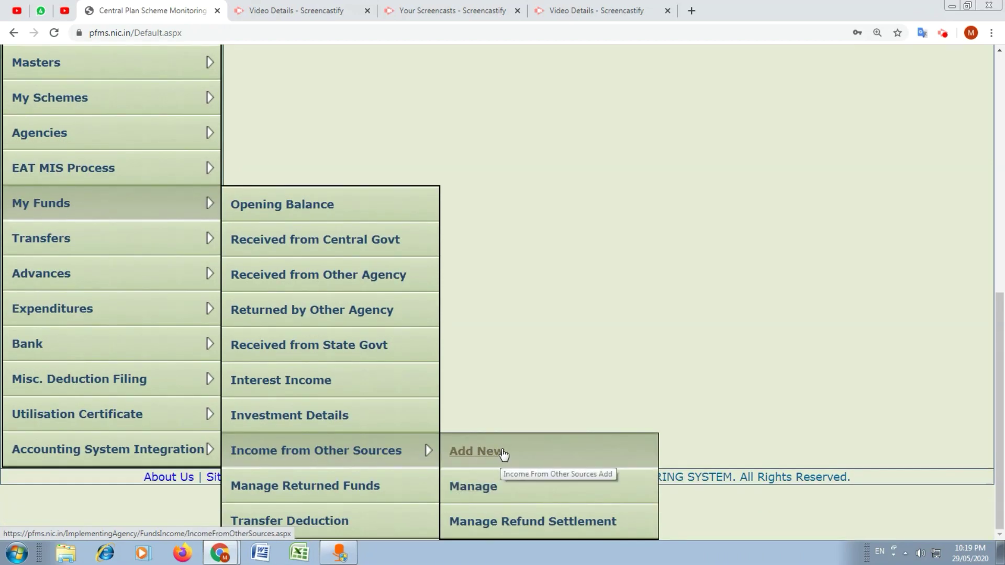
{"action": "left_click", "coordinate": [482, 487]}
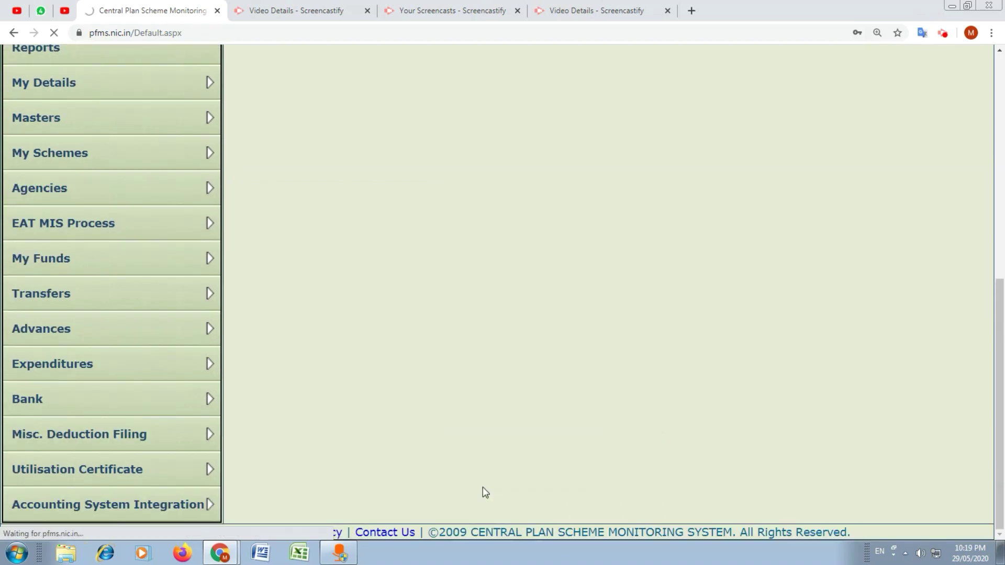
{"action": "scroll", "coordinate": [495, 454], "scroll_direction": "up", "scroll_amount": 10}
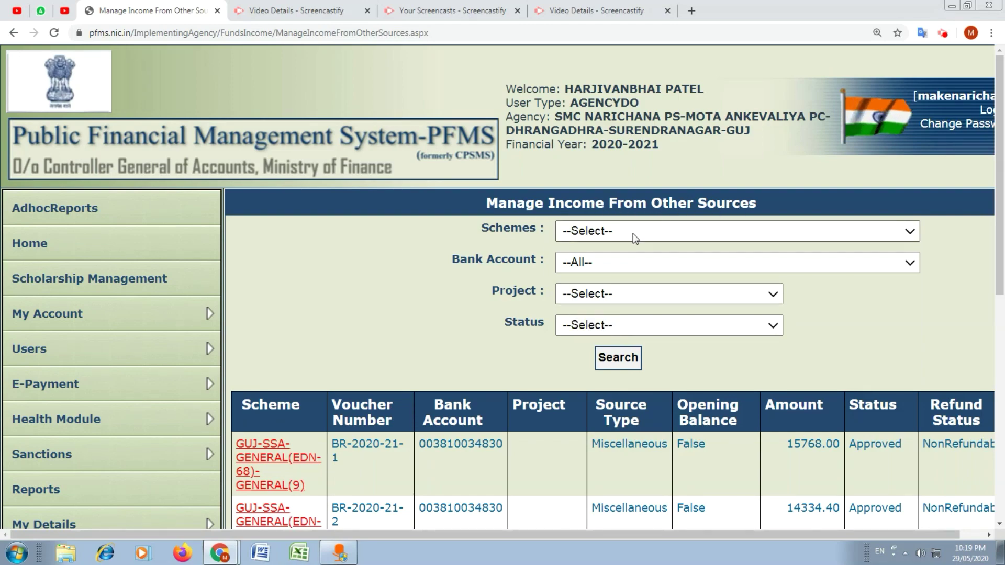
Step: Submit the 48835.22 receipt for approval from its details page and return to the list of income entries
{"action": "scroll", "coordinate": [621, 249], "scroll_direction": "down", "scroll_amount": 5}
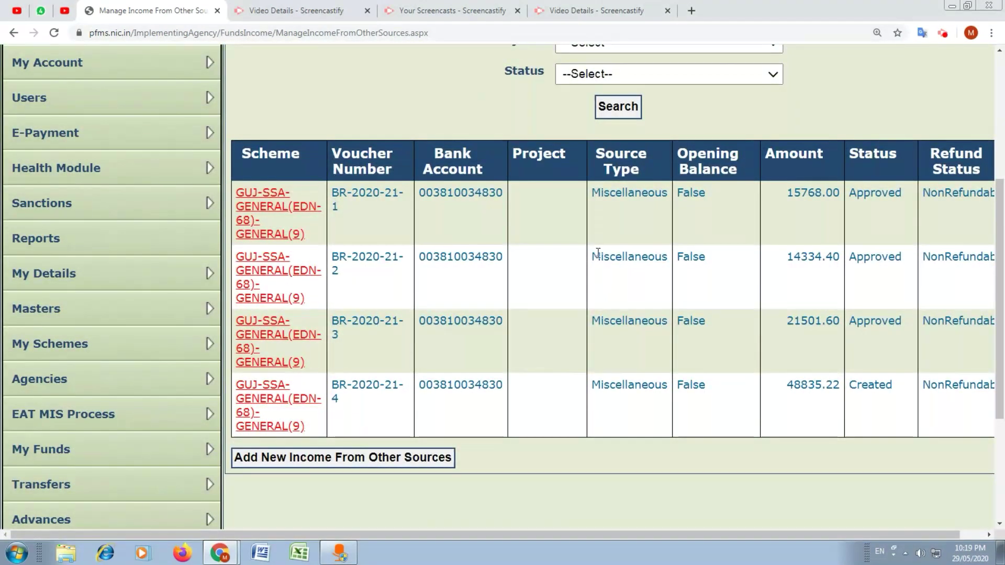
{"action": "left_click_drag", "start_coordinate": [531, 535], "coordinate": [581, 529]}
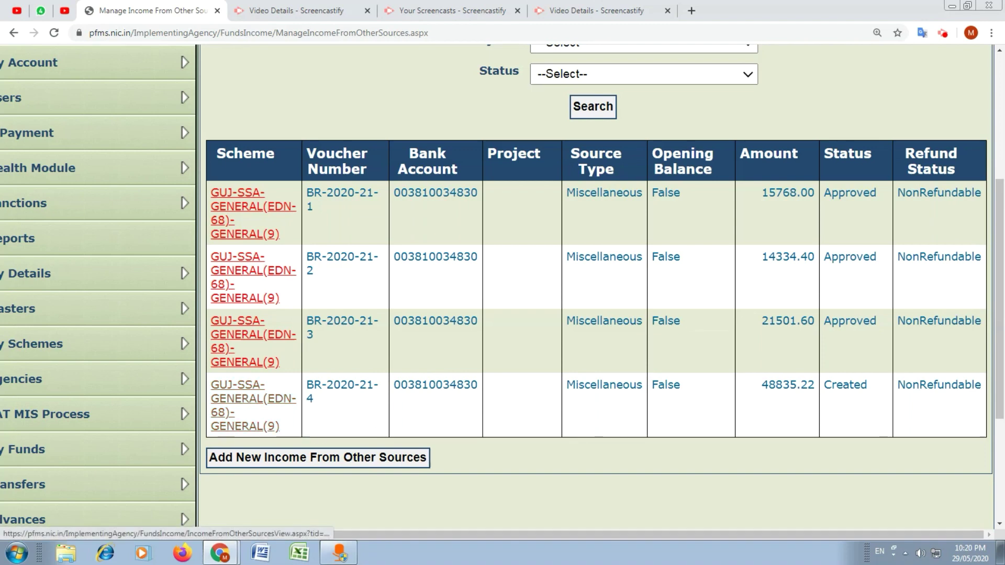
{"action": "left_click", "coordinate": [234, 397]}
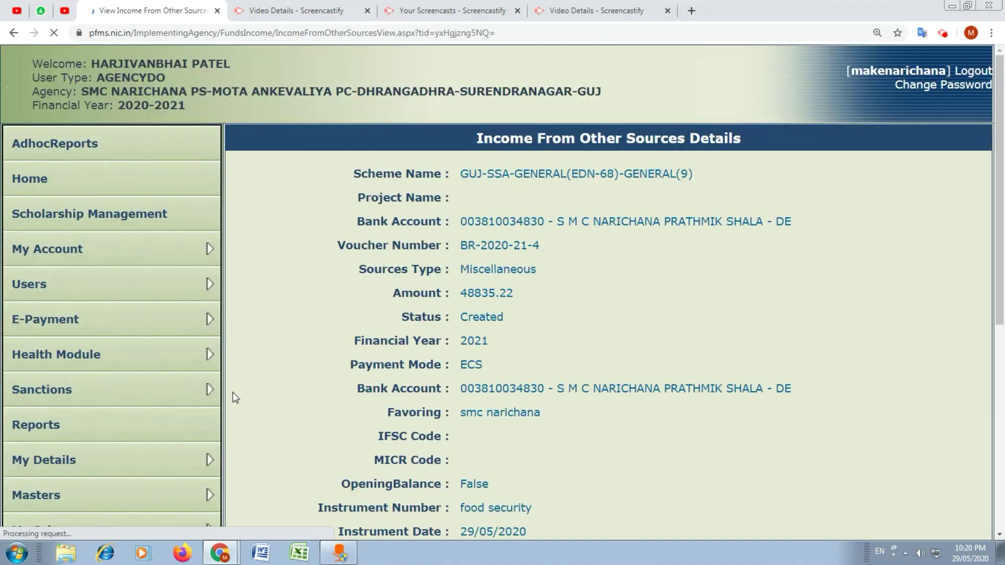
{"action": "scroll", "coordinate": [501, 285], "scroll_direction": "down", "scroll_amount": 5}
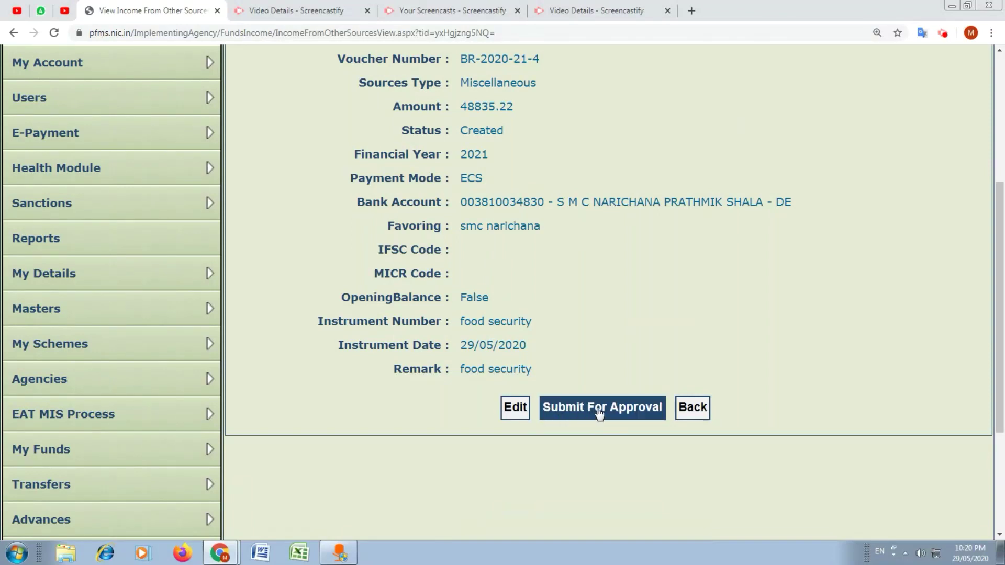
{"action": "left_click", "coordinate": [622, 408]}
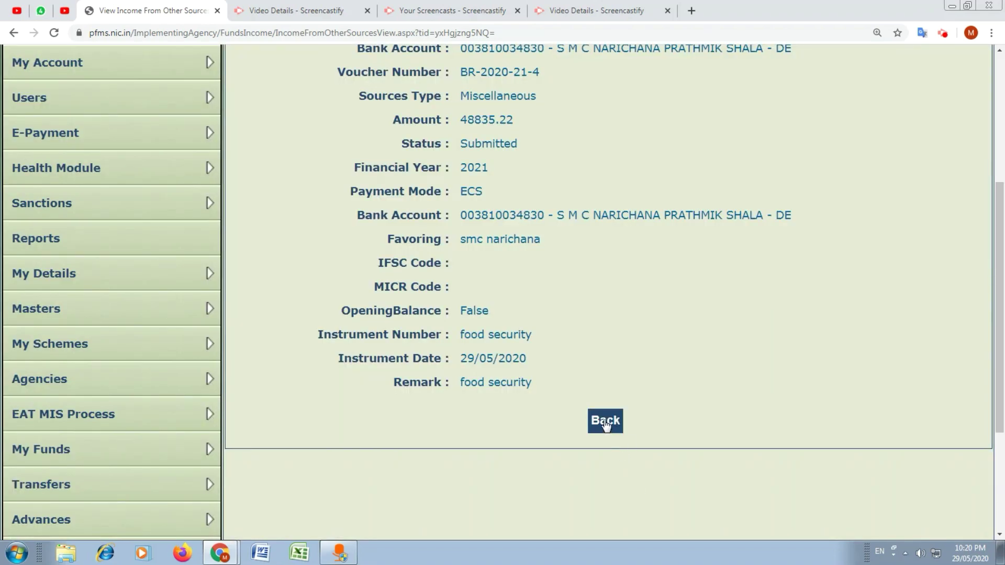
{"action": "left_click", "coordinate": [605, 423]}
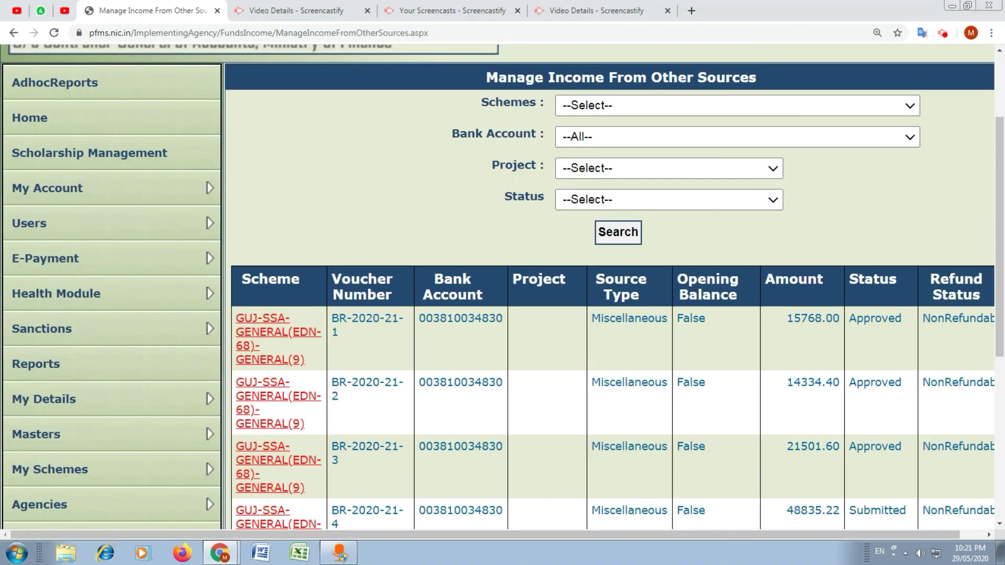
Step: Check the status of the 48835.22 receipt in the income list and log out of the maker account
{"action": "scroll", "coordinate": [890, 405], "scroll_direction": "down", "scroll_amount": 3}
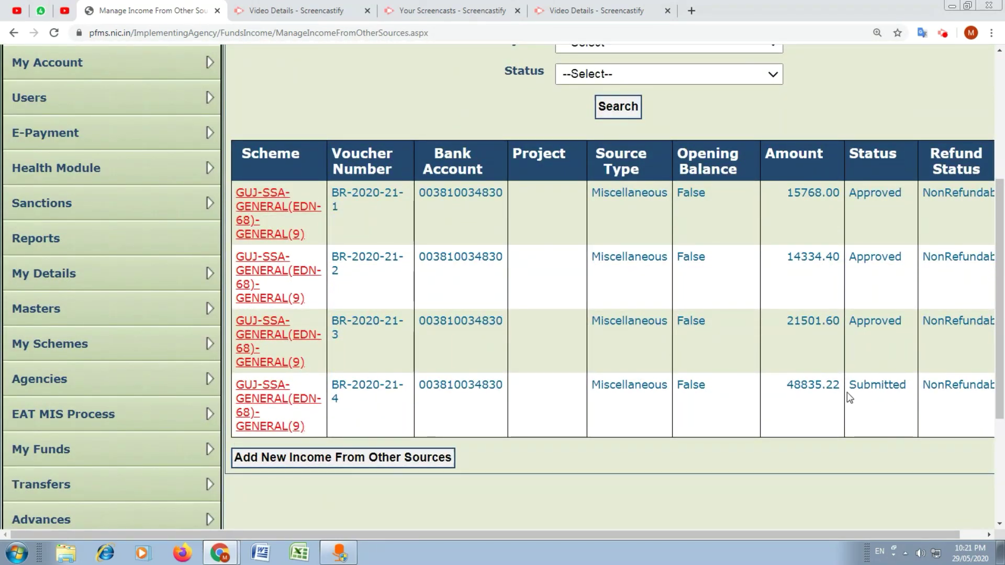
{"action": "scroll", "coordinate": [850, 393], "scroll_direction": "up", "scroll_amount": 6}
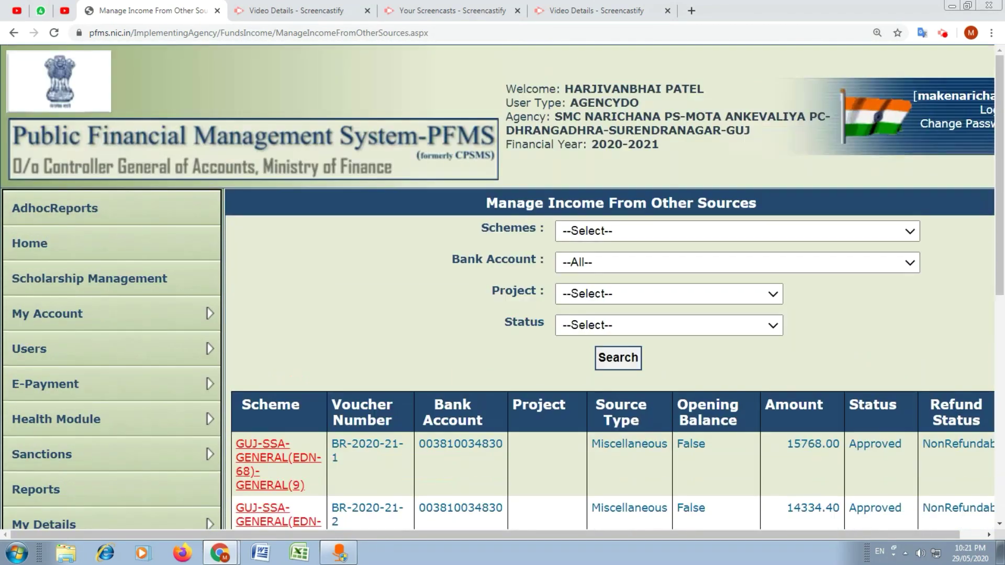
{"action": "left_click", "coordinate": [988, 111]}
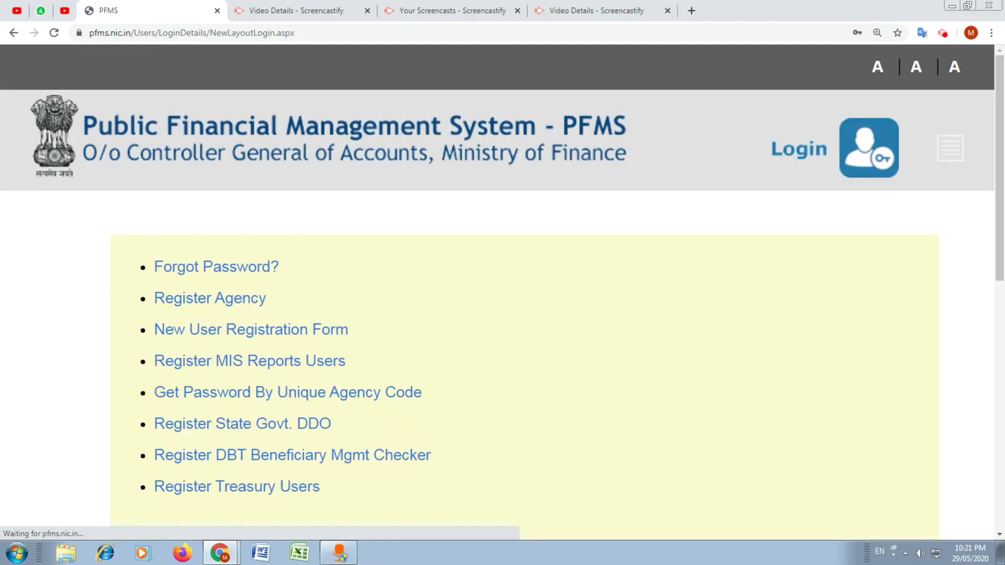
Step: Log in to the Narichana checker account using its saved username and password
{"action": "left_click", "coordinate": [804, 155]}
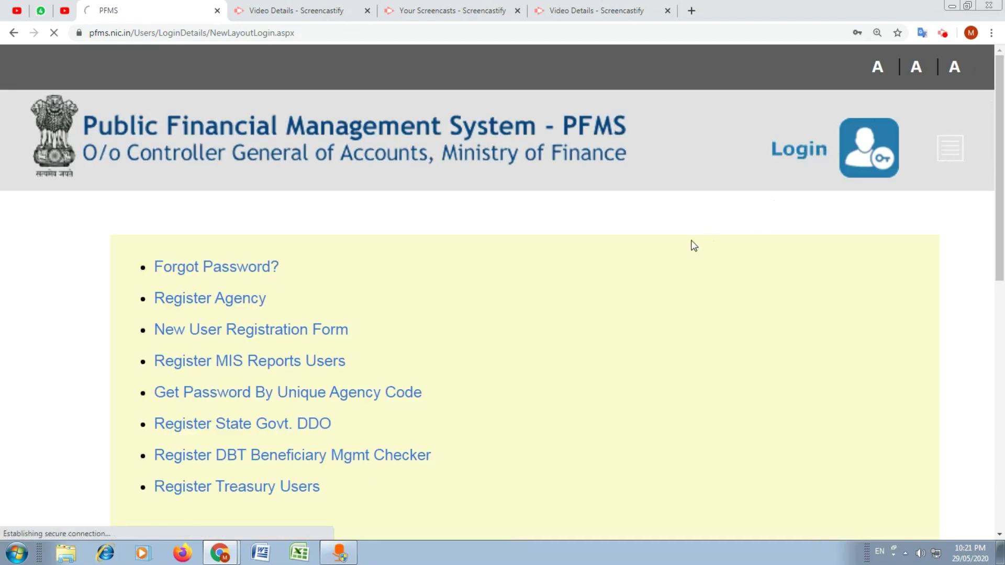
{"action": "scroll", "coordinate": [631, 277], "scroll_direction": "down", "scroll_amount": 5}
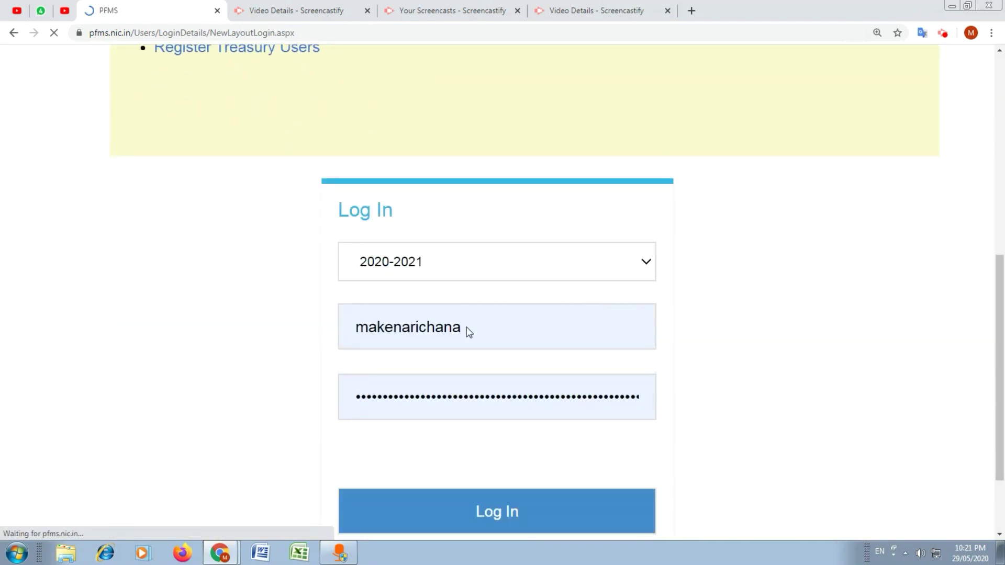
{"action": "scroll", "coordinate": [457, 345], "scroll_direction": "down", "scroll_amount": 8}
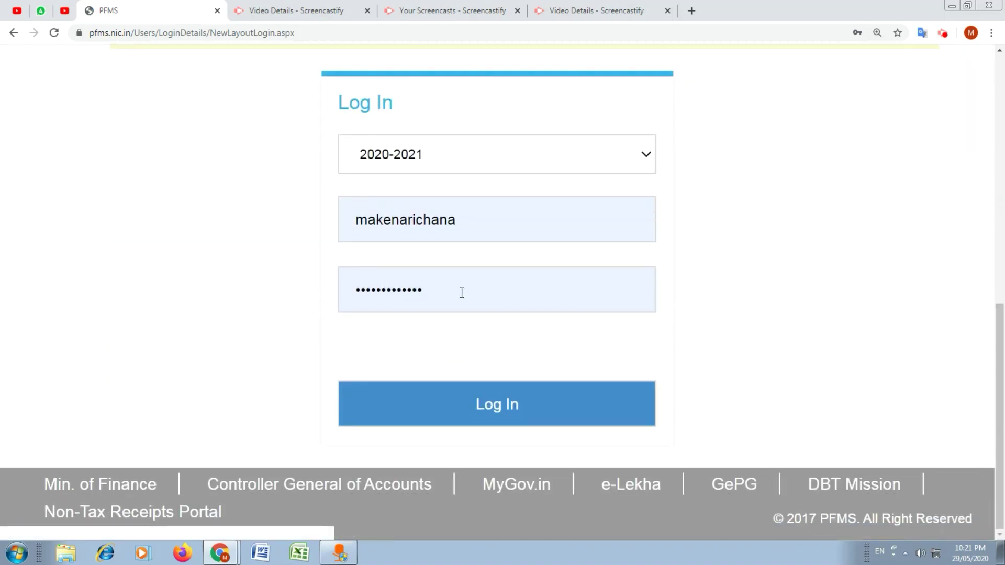
{"action": "left_click", "coordinate": [453, 228]}
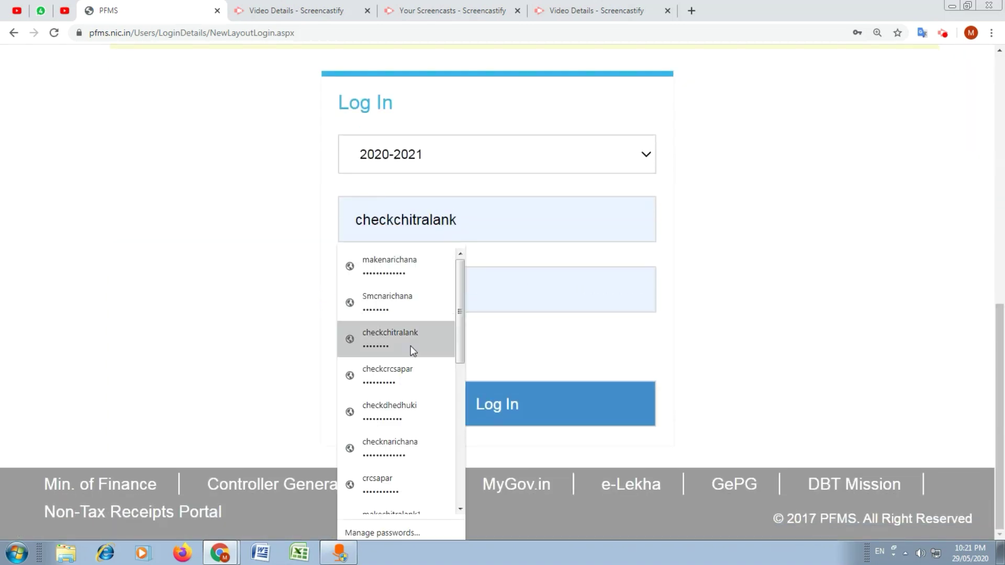
{"action": "left_click", "coordinate": [401, 448]}
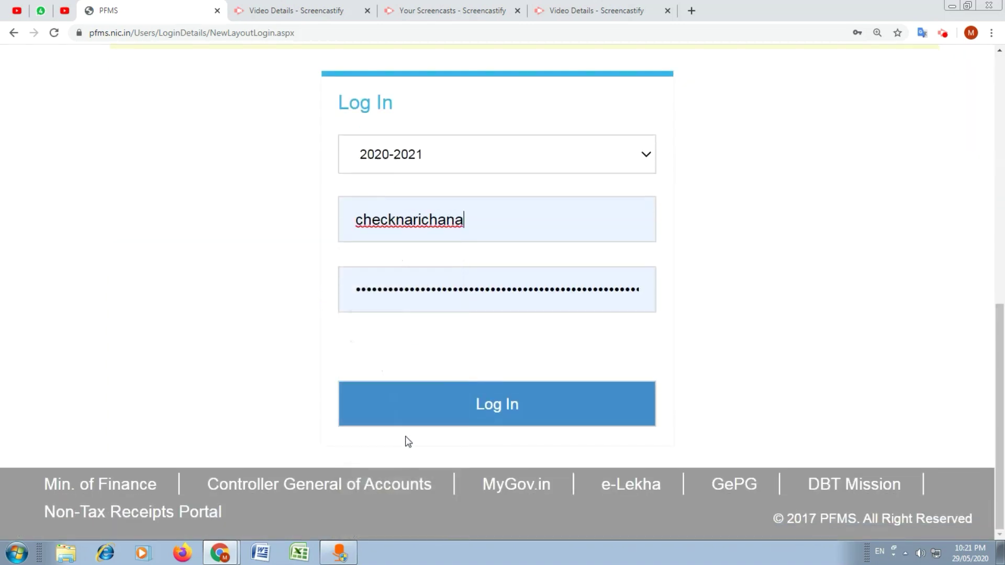
{"action": "left_click", "coordinate": [503, 409]}
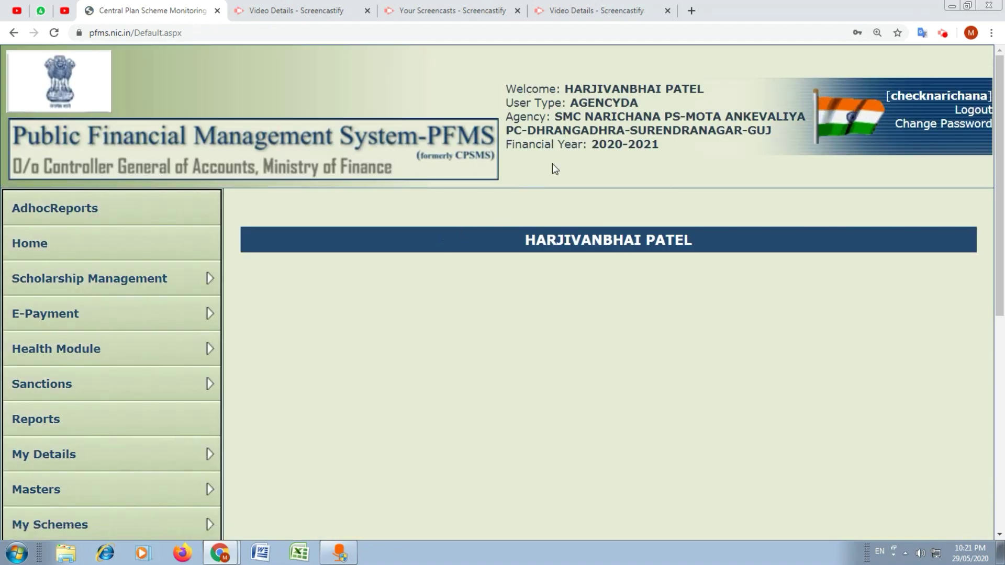
Step: Open the page for managing Income from Other Sources entries under the checker account's funds
{"action": "scroll", "coordinate": [111, 426], "scroll_direction": "down", "scroll_amount": 5}
{"action": "scroll", "coordinate": [106, 427], "scroll_direction": "down", "scroll_amount": 3}
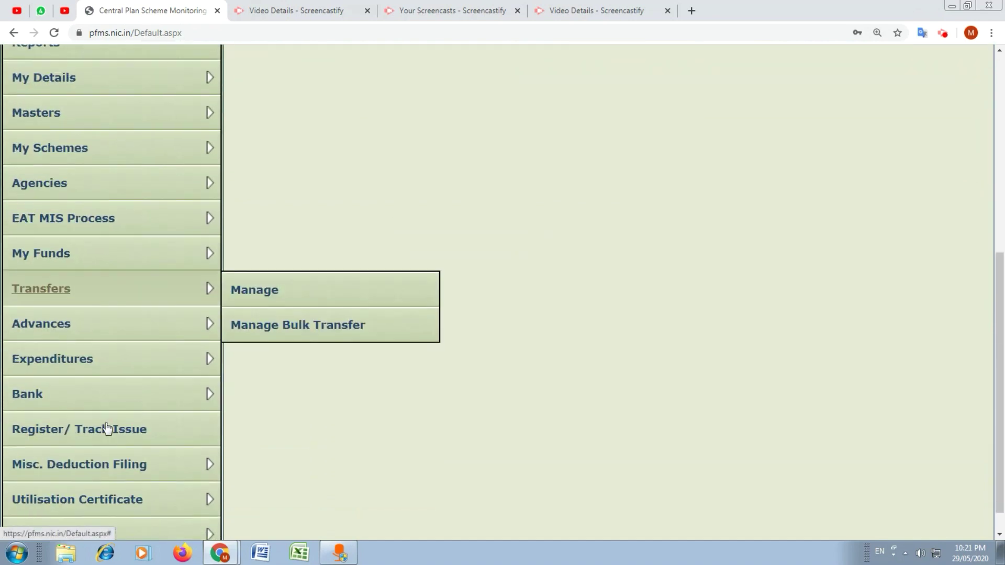
{"action": "mouse_move", "coordinate": [89, 226]}
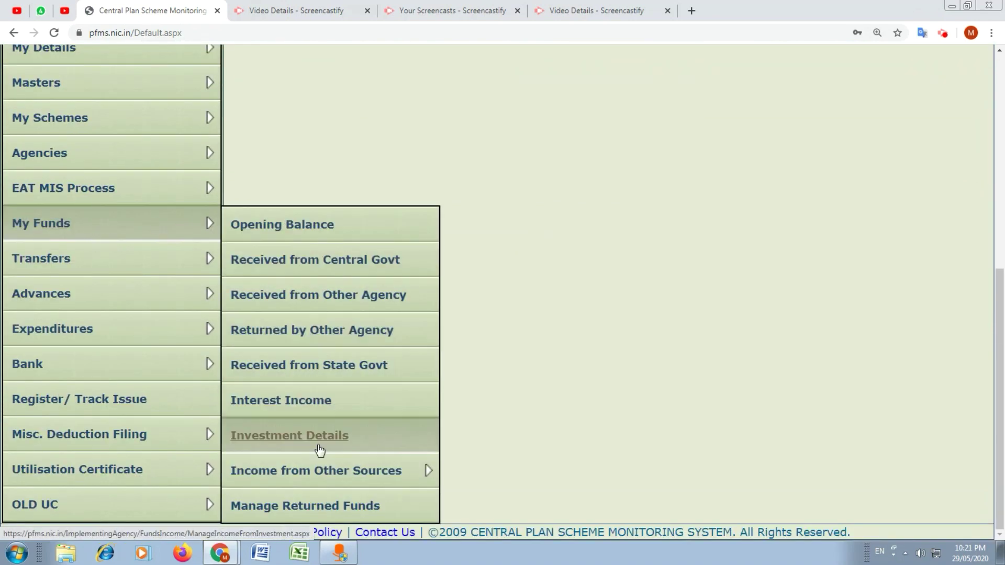
{"action": "mouse_move", "coordinate": [329, 470]}
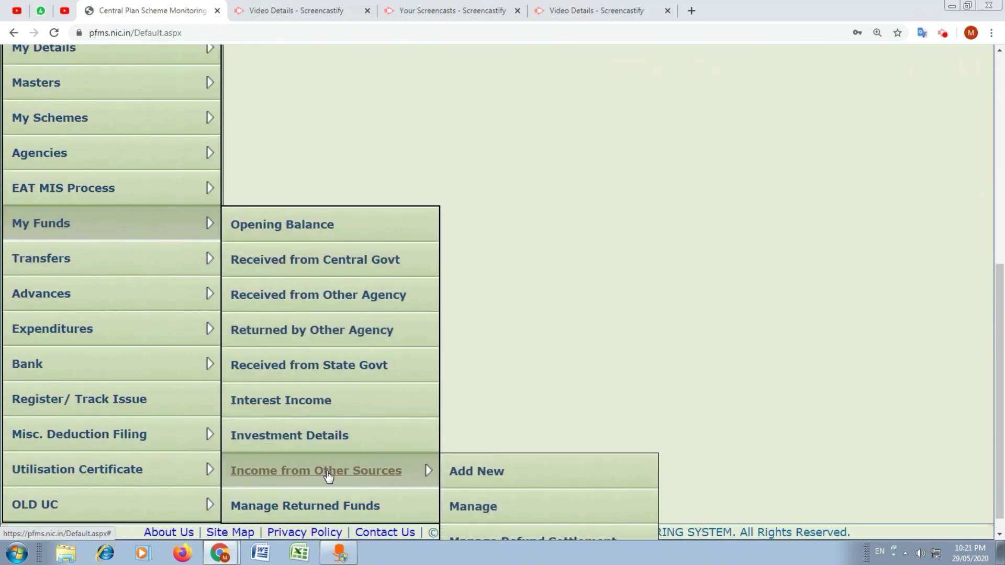
{"action": "scroll", "coordinate": [494, 480], "scroll_direction": "down", "scroll_amount": 1}
{"action": "left_click", "coordinate": [486, 487]}
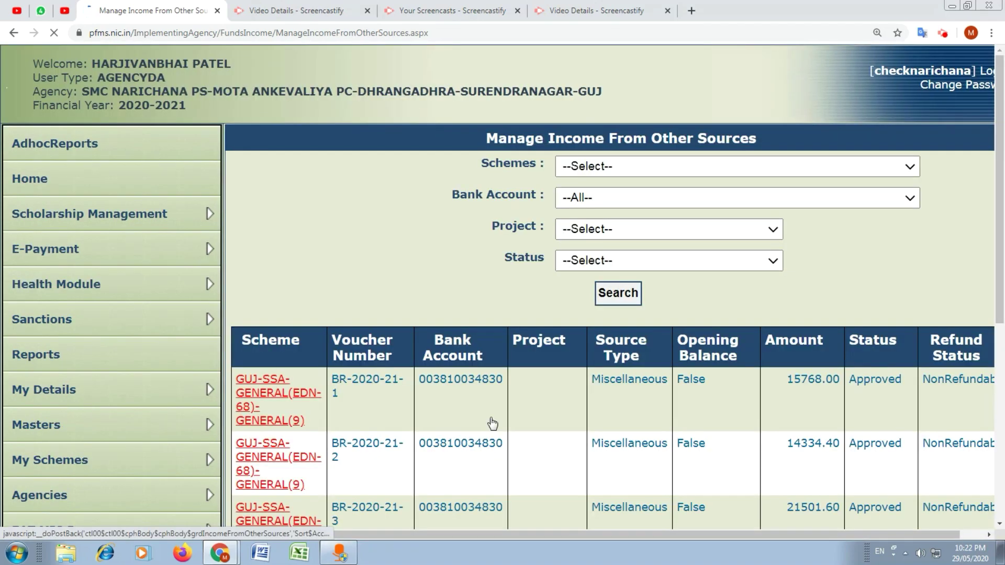
Step: Open the details of the submitted 48835.22 receipt and review them down to the approval options
{"action": "scroll", "coordinate": [554, 369], "scroll_direction": "down", "scroll_amount": 3}
{"action": "scroll", "coordinate": [555, 370], "scroll_direction": "down", "scroll_amount": 4}
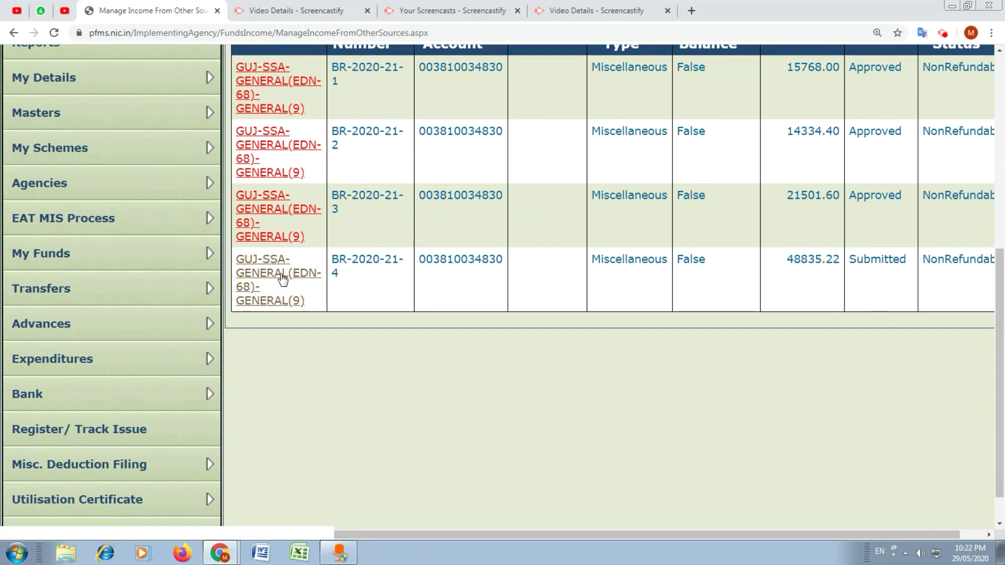
{"action": "left_click", "coordinate": [266, 275]}
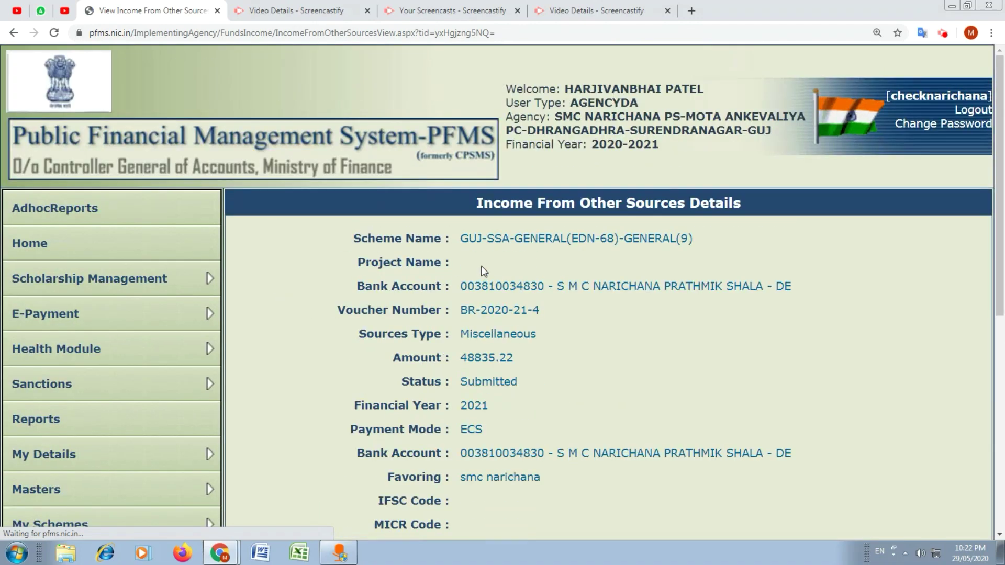
{"action": "scroll", "coordinate": [478, 324], "scroll_direction": "down", "scroll_amount": 8}
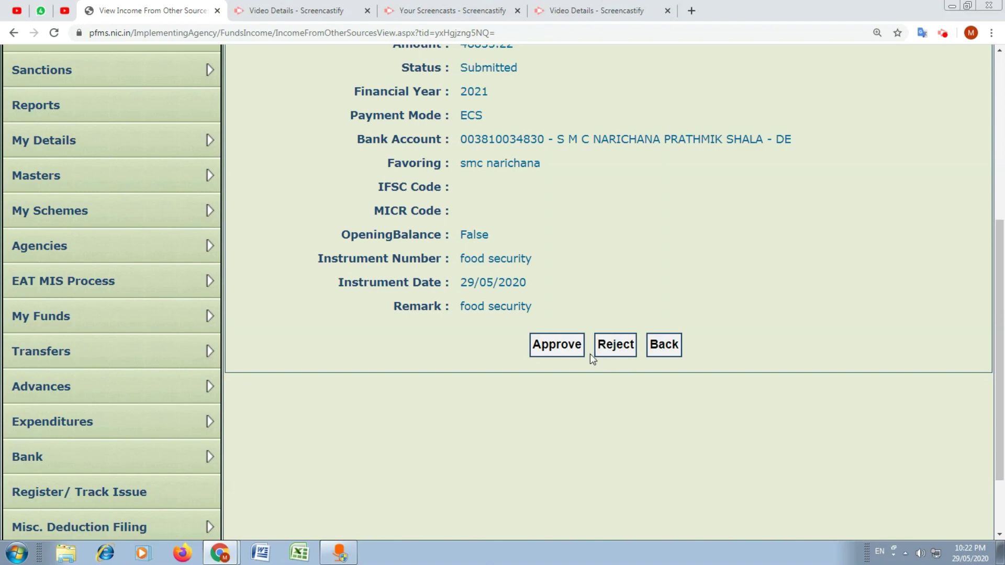
Step: Approve the 48835.22 receipt with the remark "food security" and confirm the approval
{"action": "left_click", "coordinate": [554, 349]}
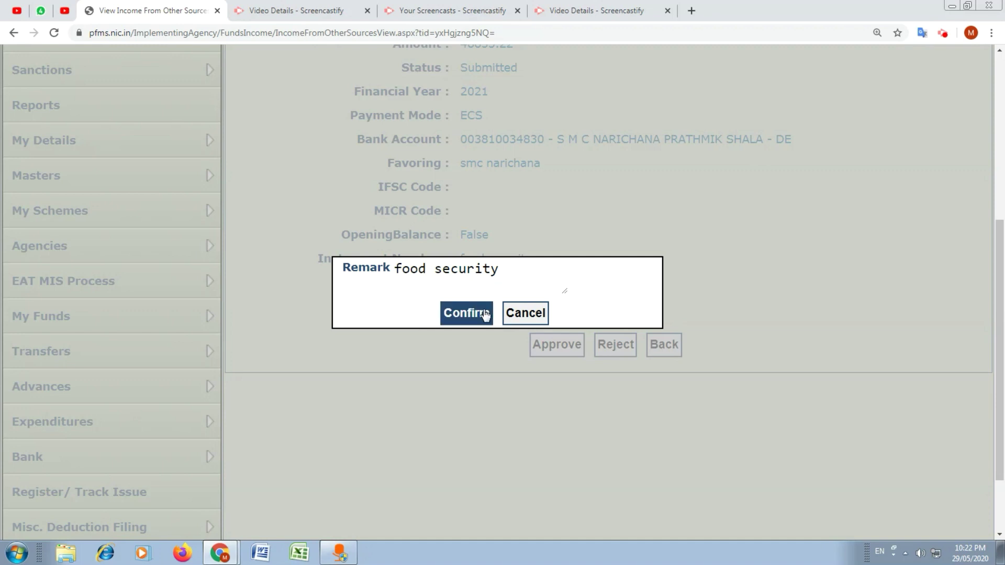
{"action": "left_click", "coordinate": [466, 313]}
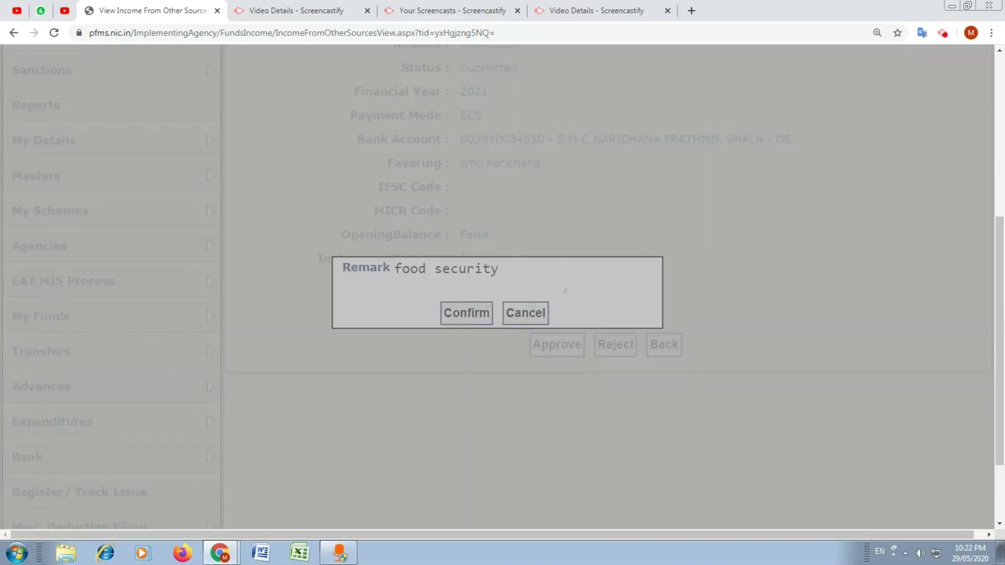
{"action": "scroll", "coordinate": [523, 359], "scroll_direction": "up", "scroll_amount": 6}
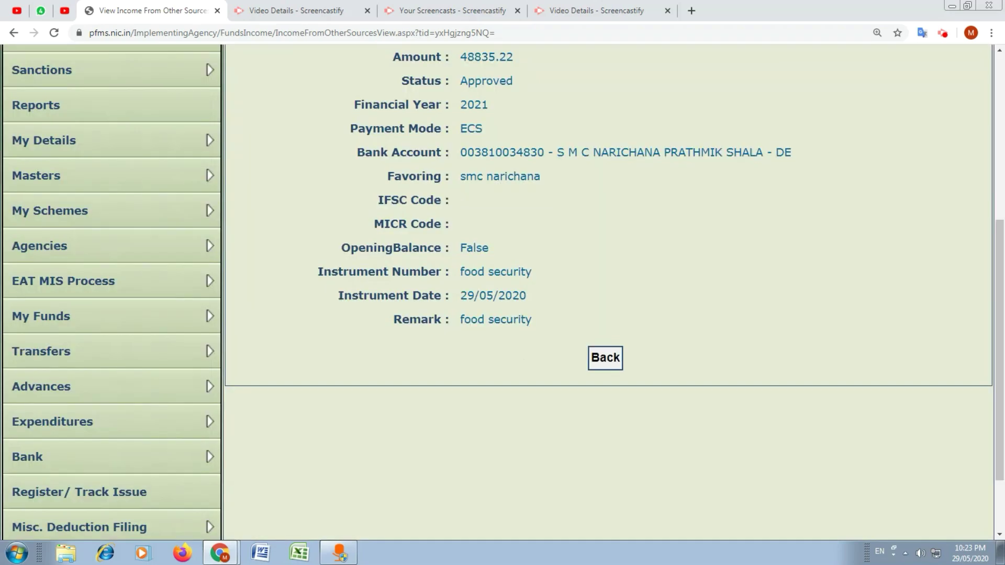
Step: Return to the list of income entries and check the status of the 48835.22 receipt
{"action": "left_click", "coordinate": [612, 359]}
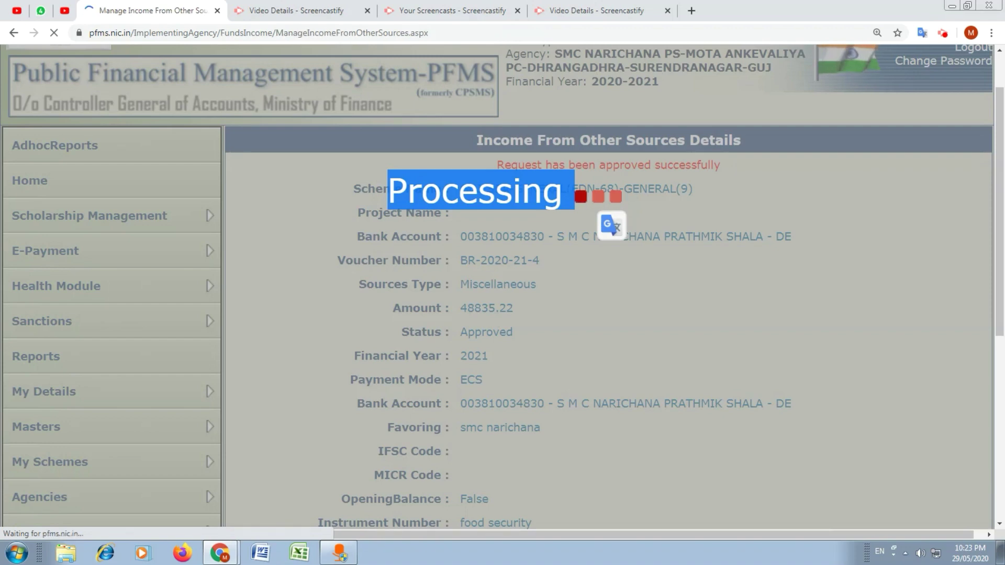
{"action": "scroll", "coordinate": [626, 361], "scroll_direction": "down", "scroll_amount": 5}
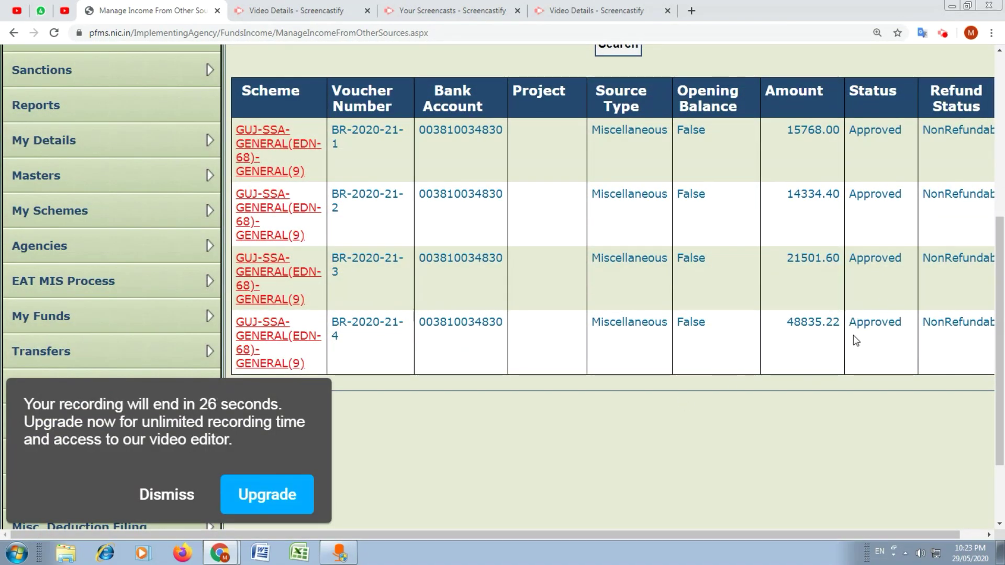
{"action": "left_click", "coordinate": [164, 499]}
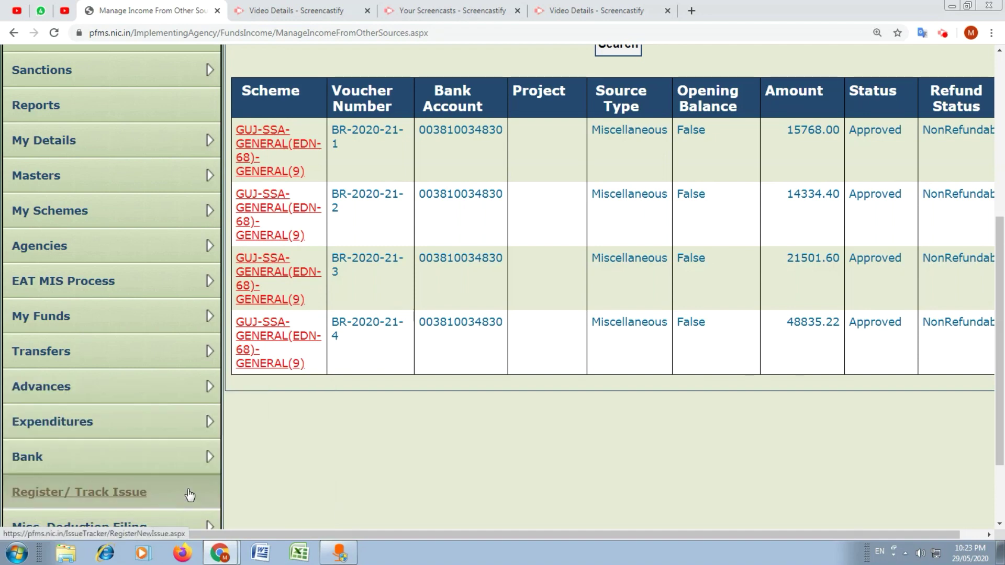
{"action": "scroll", "coordinate": [607, 287], "scroll_direction": "up", "scroll_amount": 1}
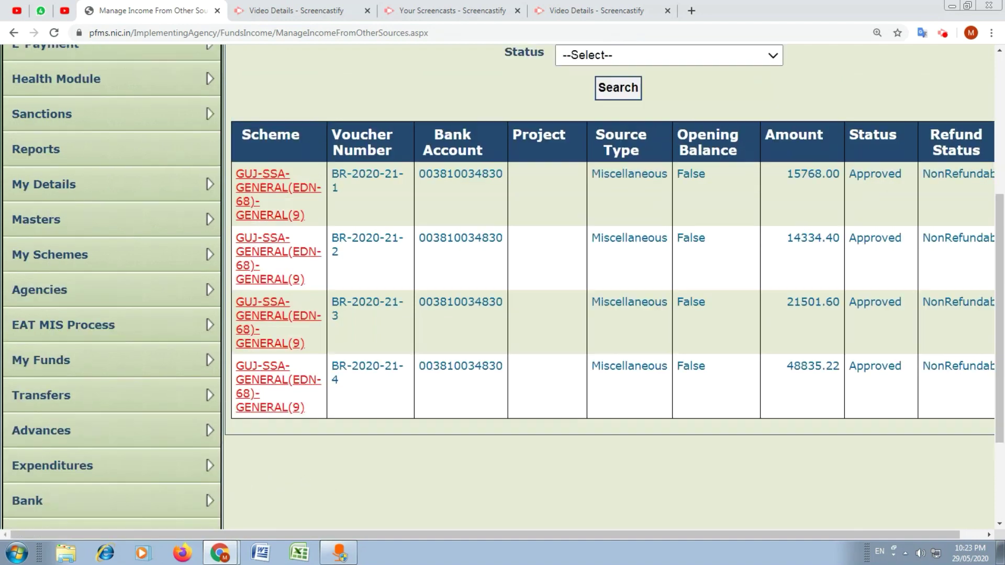
{"action": "scroll", "coordinate": [607, 288], "scroll_direction": "up", "scroll_amount": 4}
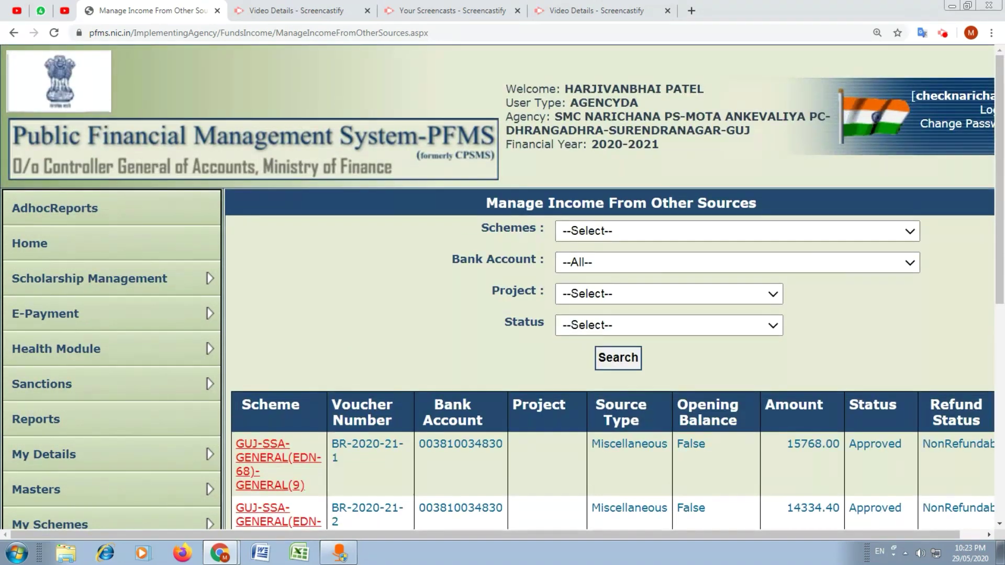